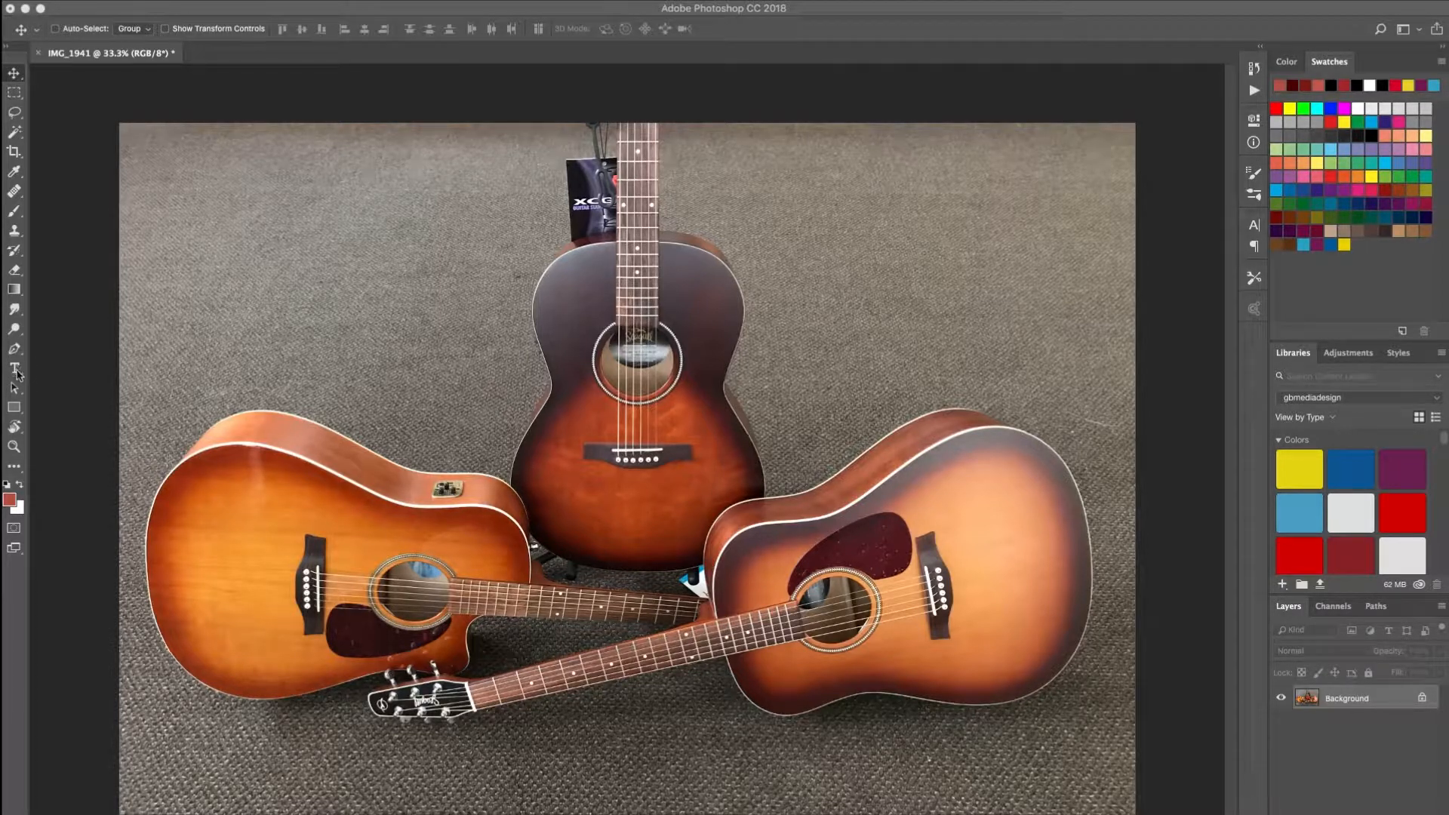
- Select the Horizontal Type tool, set the size to 180 pt, and type the photographer's name near the photo's upper-left corner
click(16, 370)
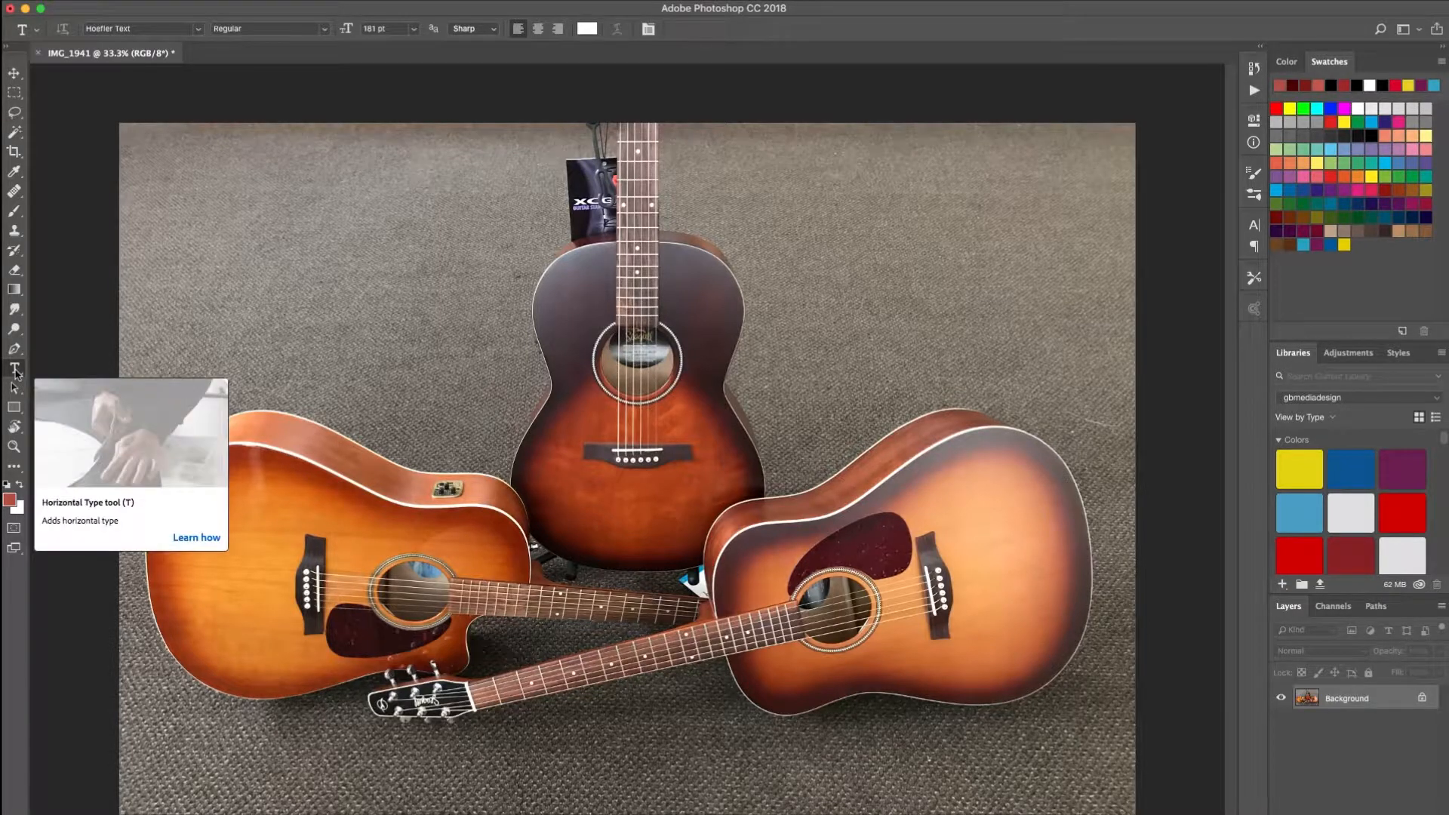
click(15, 370)
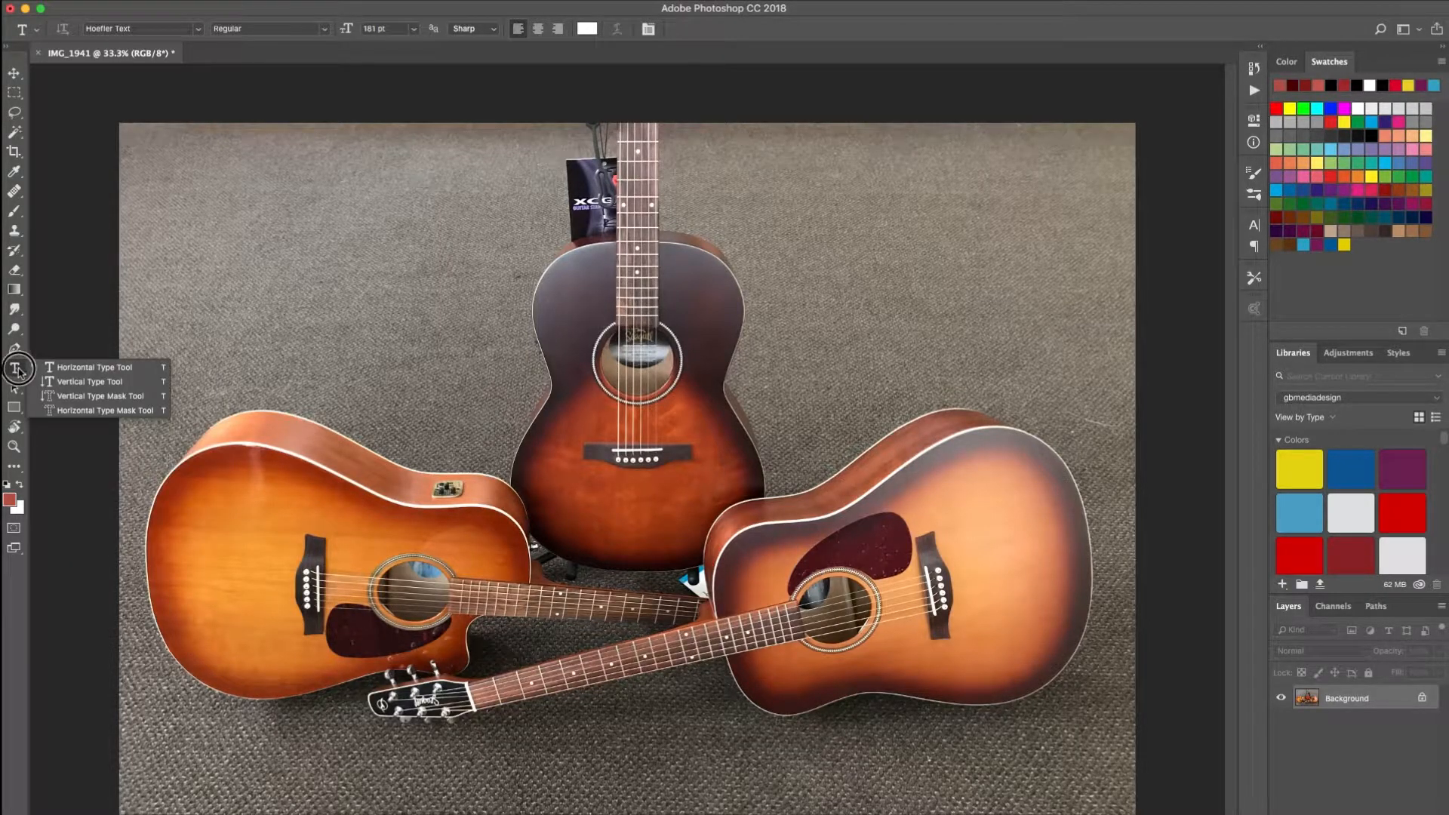
click(65, 370)
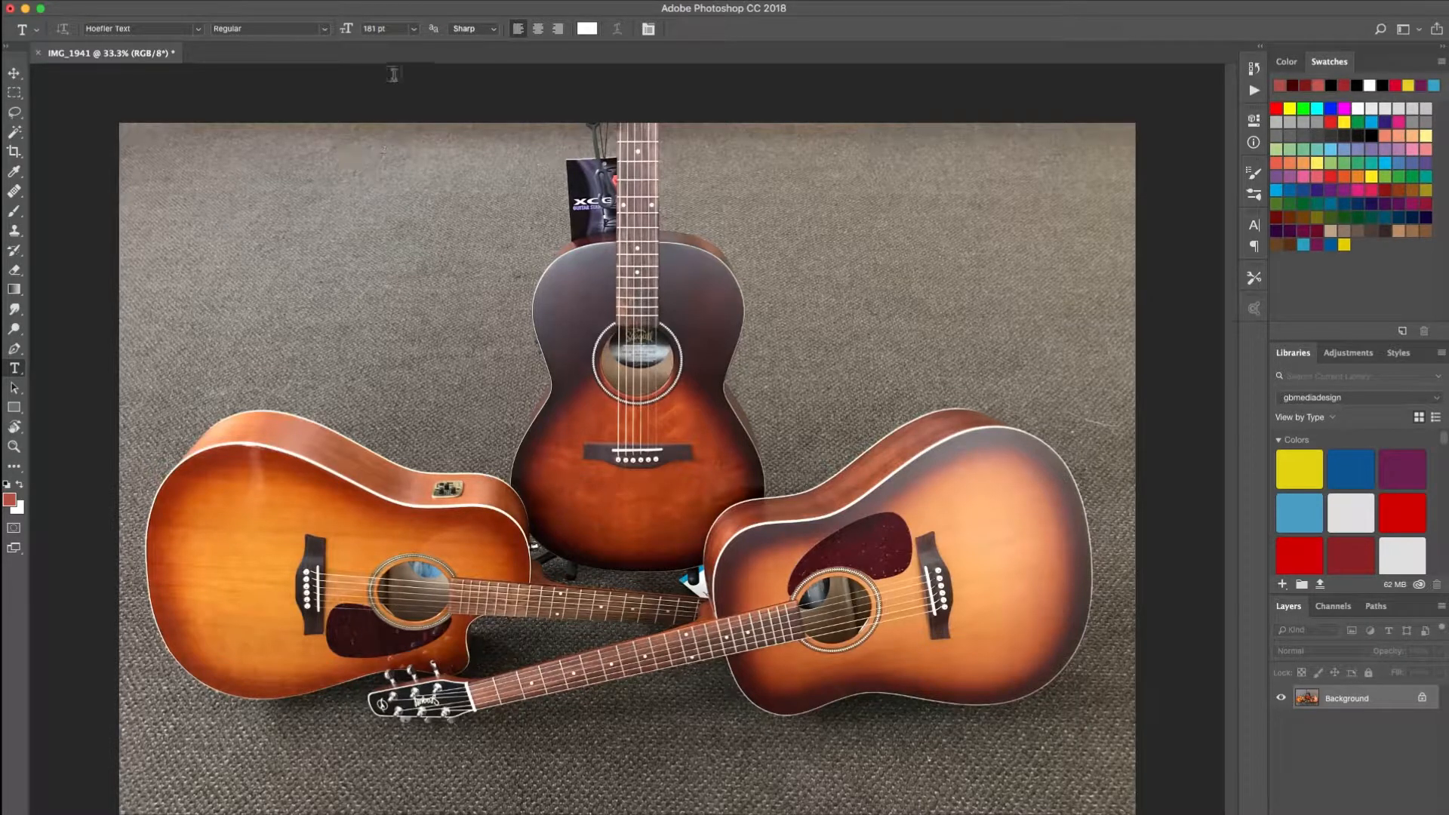
double_click(368, 29)
text(180)
click(165, 183)
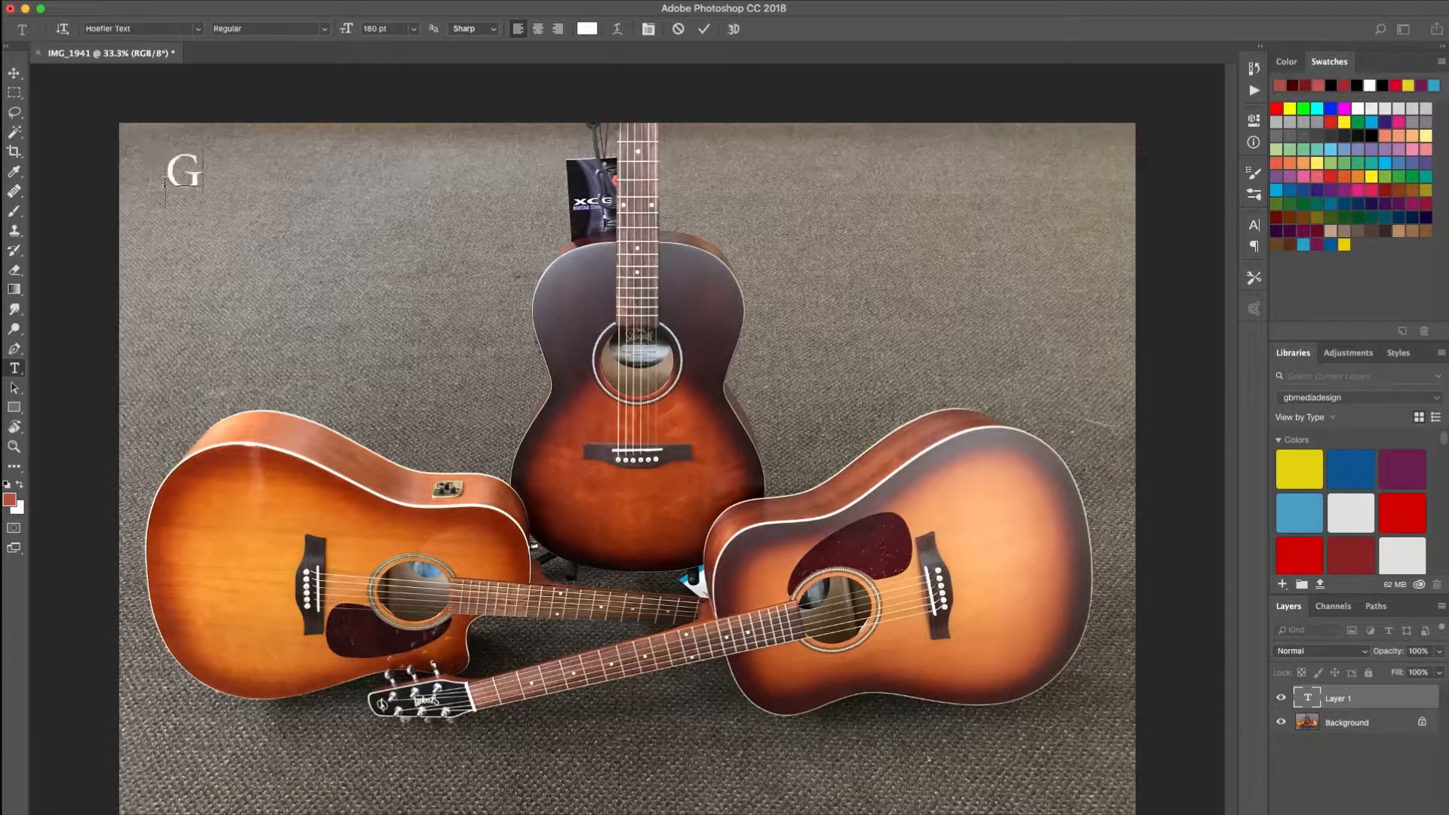
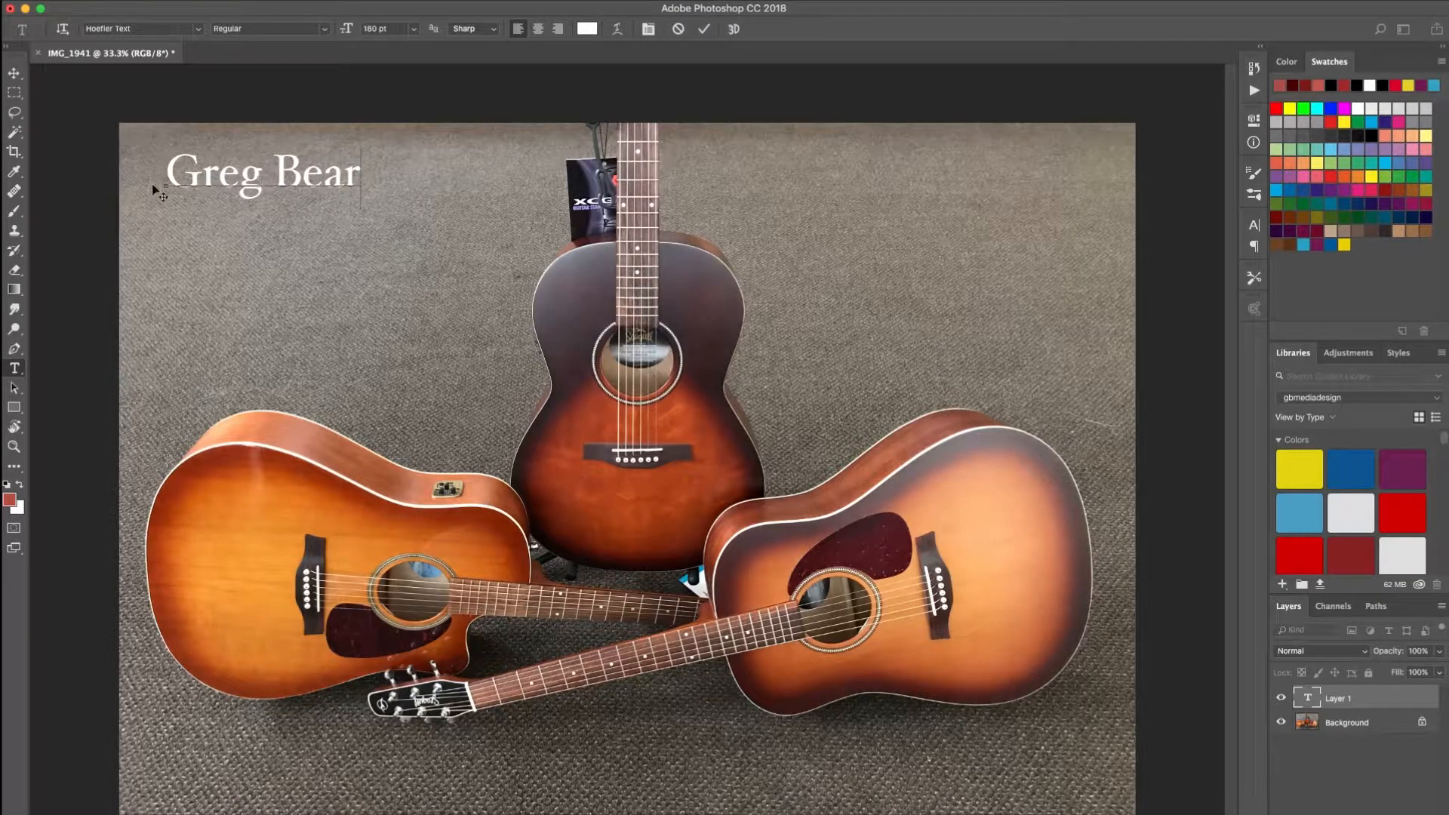
- Try replacing the surname in the title text with a different word
drag(166, 175, 352, 171)
double_click(352, 171)
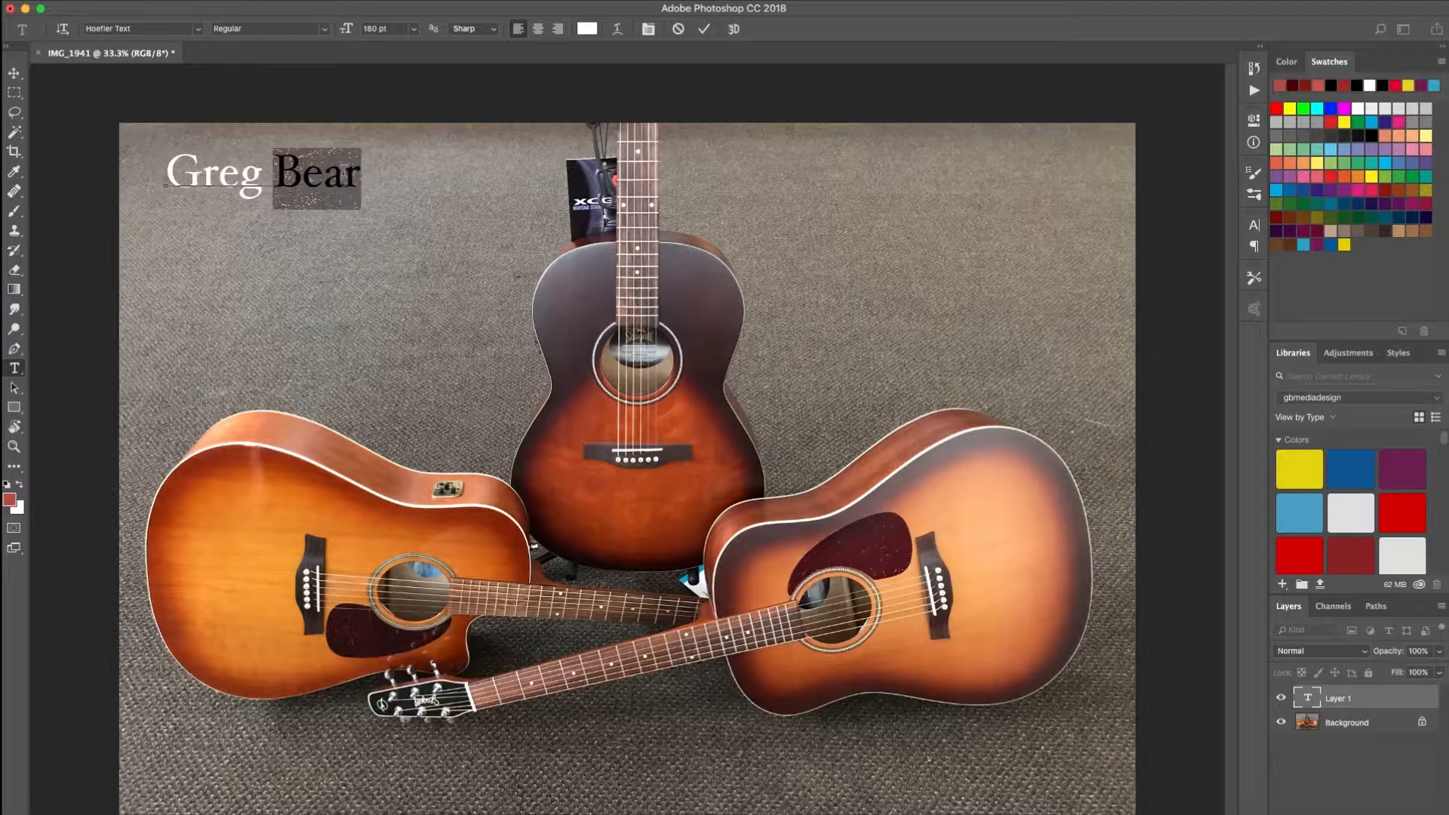
text(Bean)
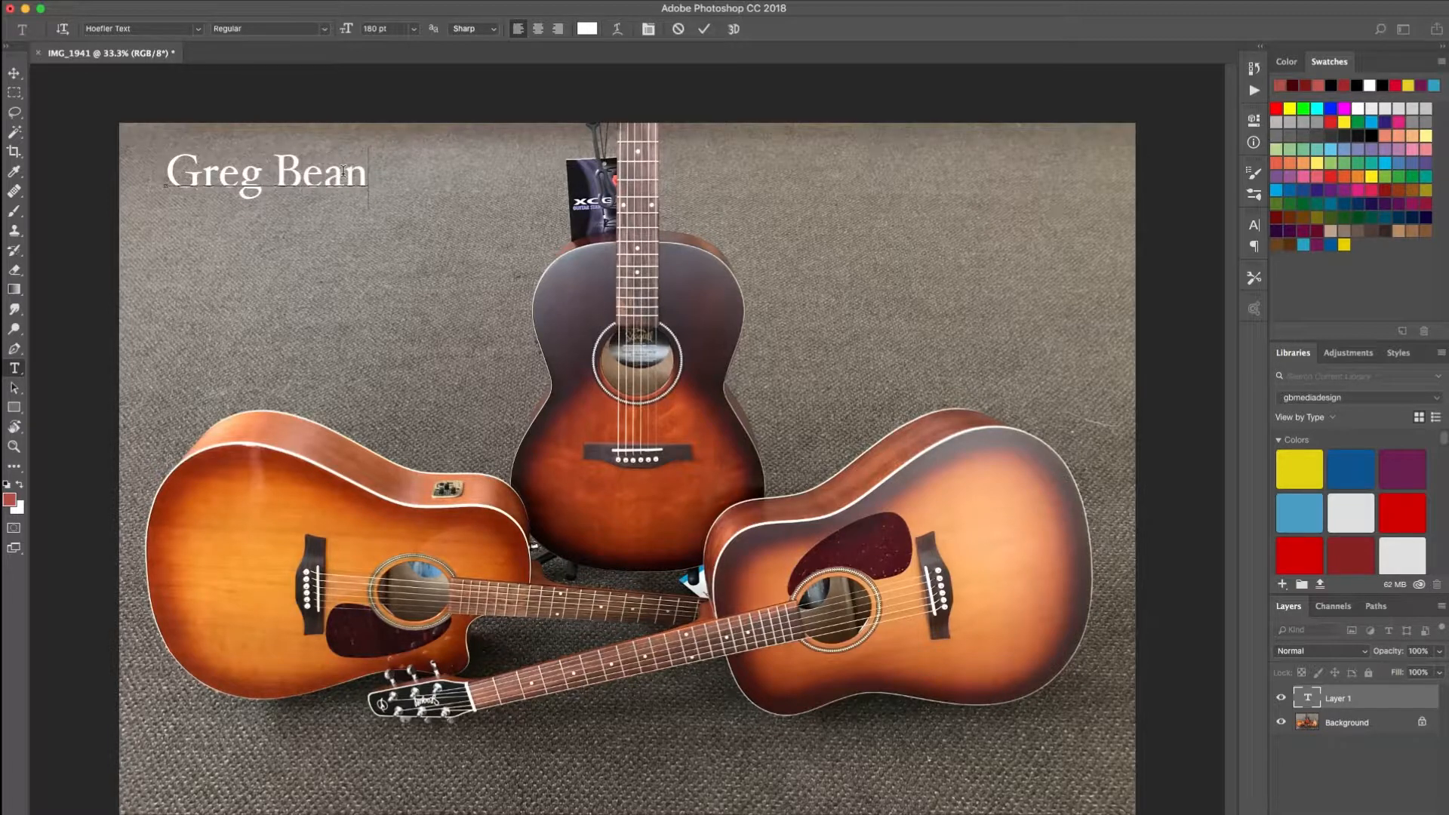
key(shift+Left)
key(Right)
key(super+a)
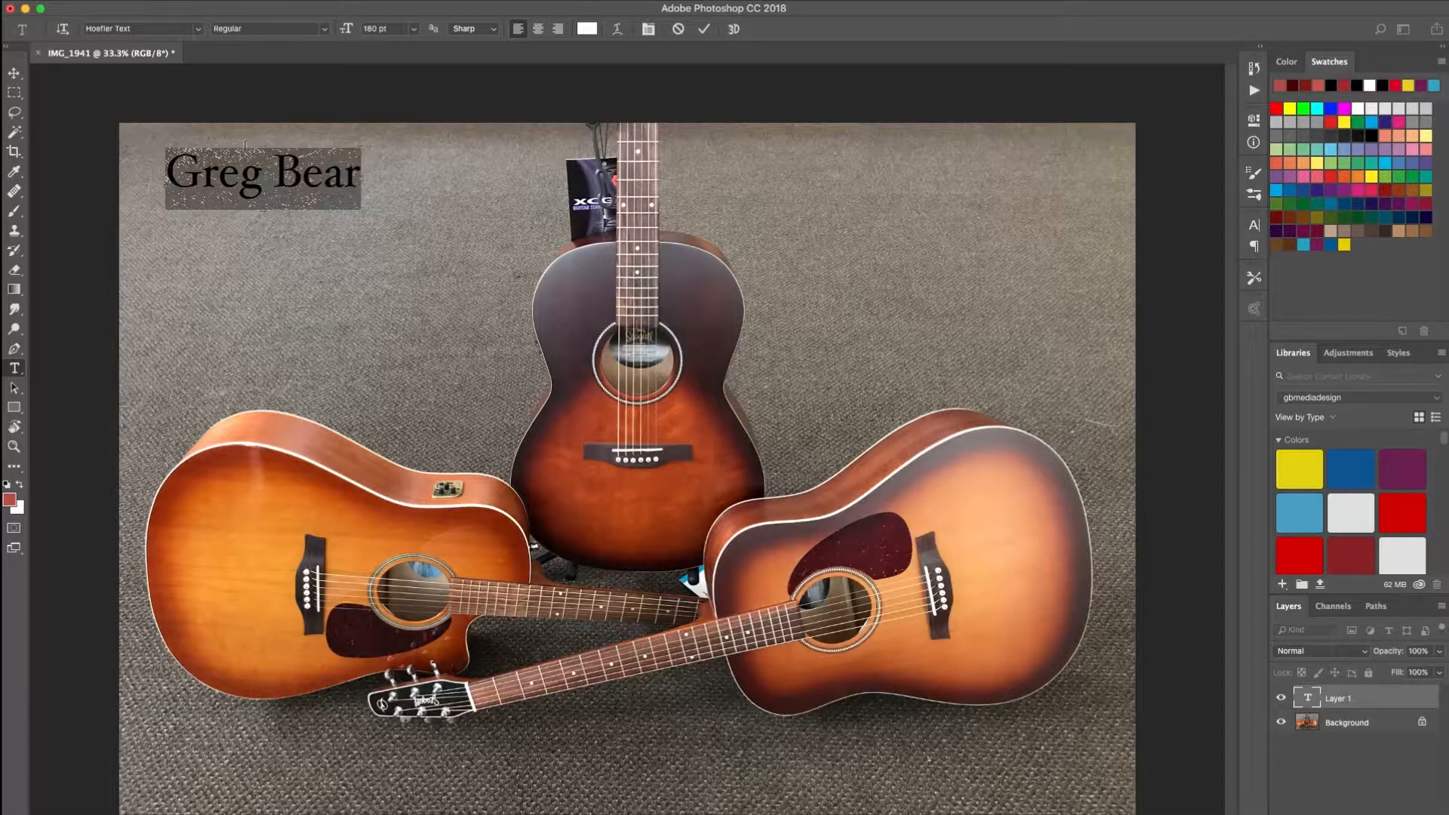
click(211, 177)
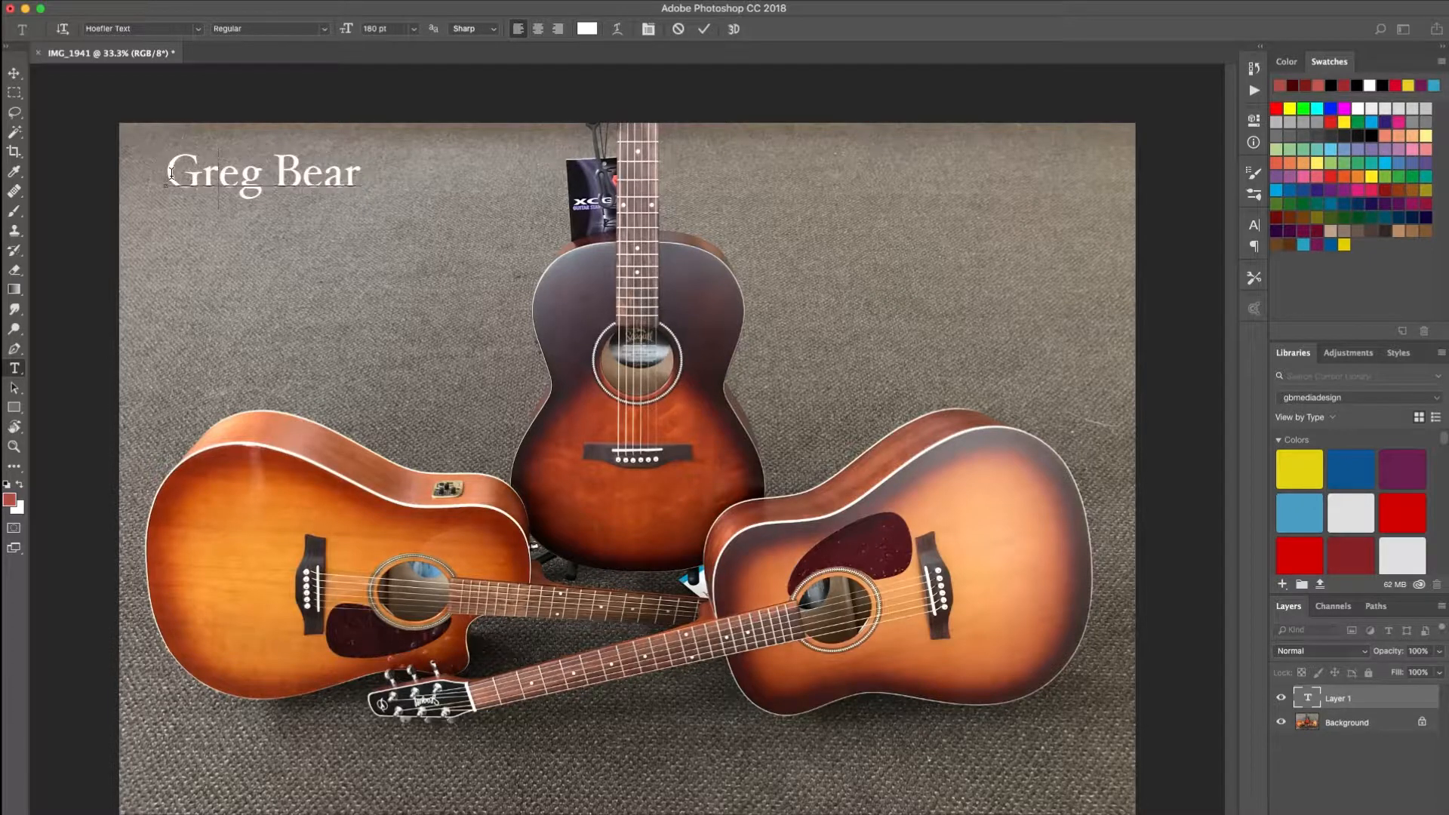
- Select all of the title text and increase its font size to 220 pt
drag(164, 176, 361, 172)
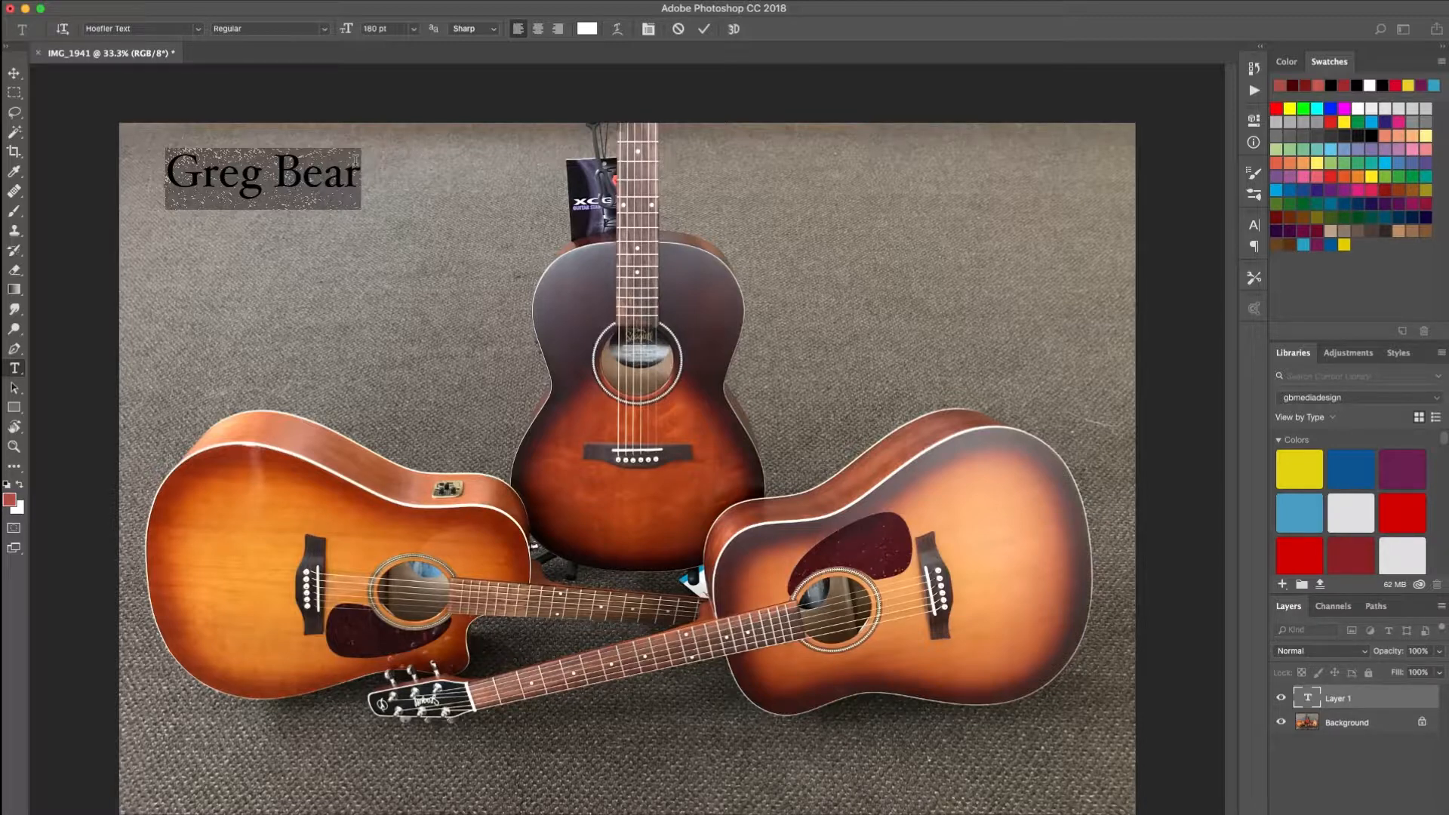
click(413, 30)
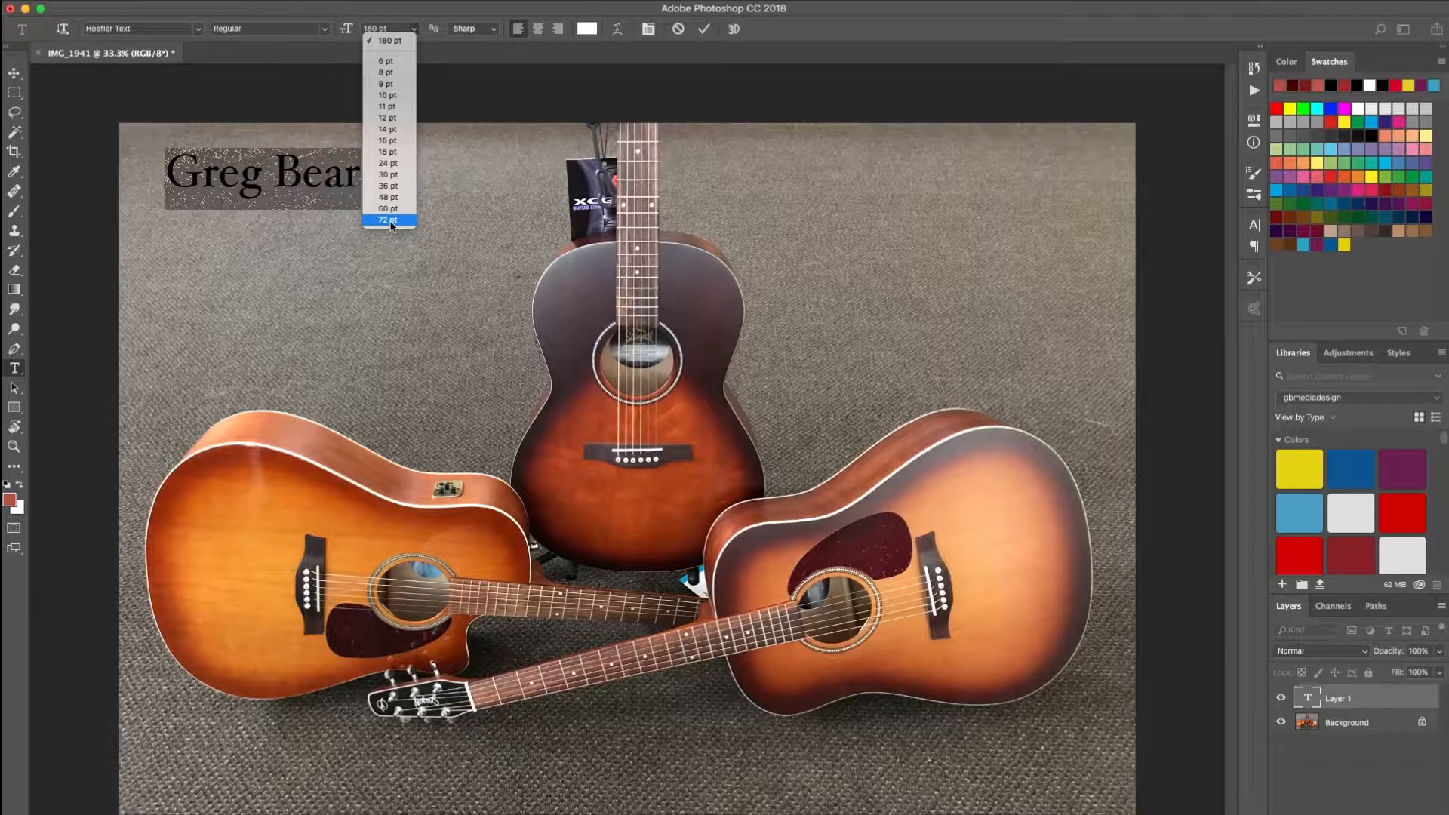
click(388, 40)
click(394, 27)
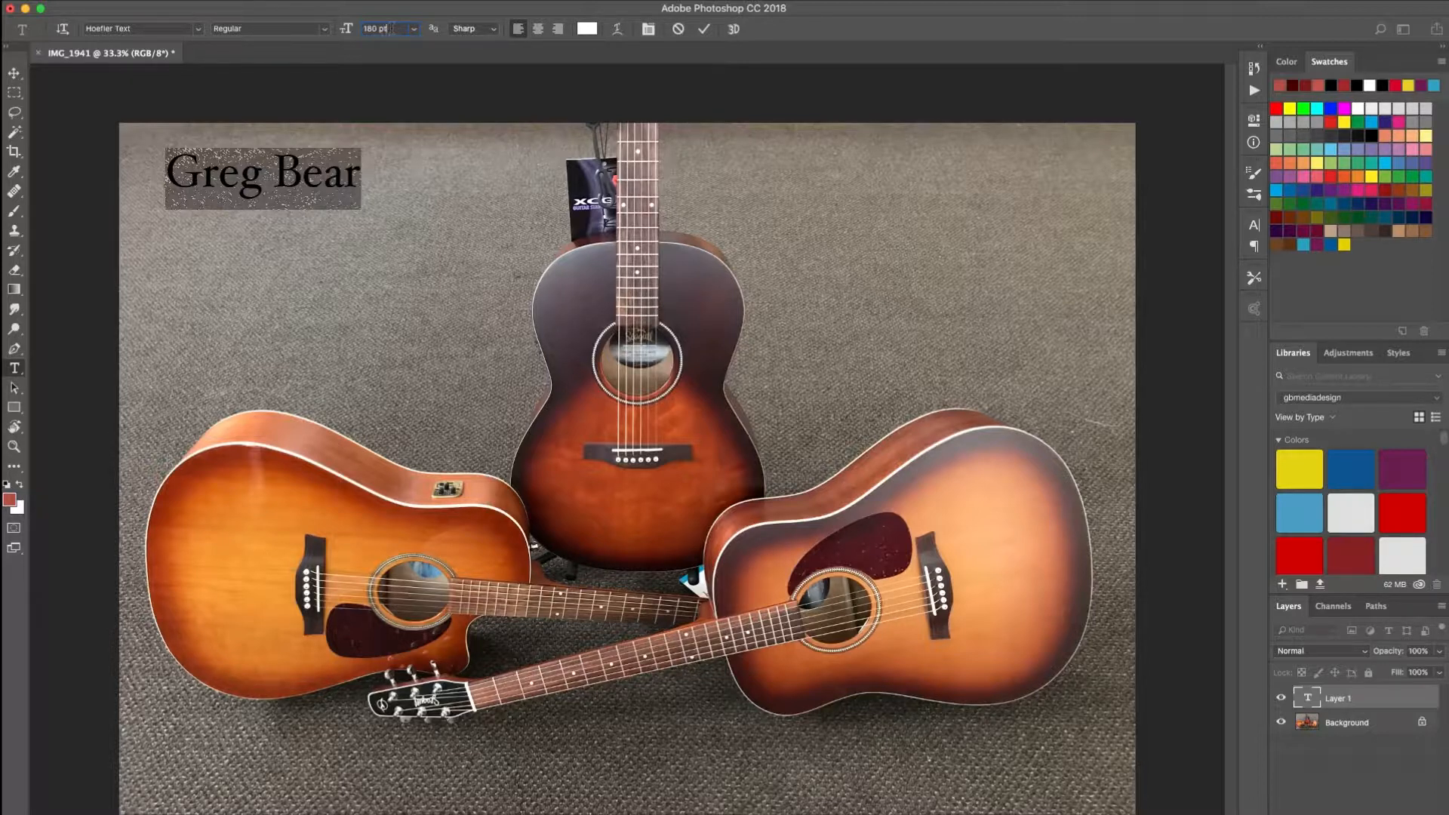
key(Up)
key(Up)
key(Up)
key(Up)
key(Up)
key(Up)
key(Up)
key(Up)
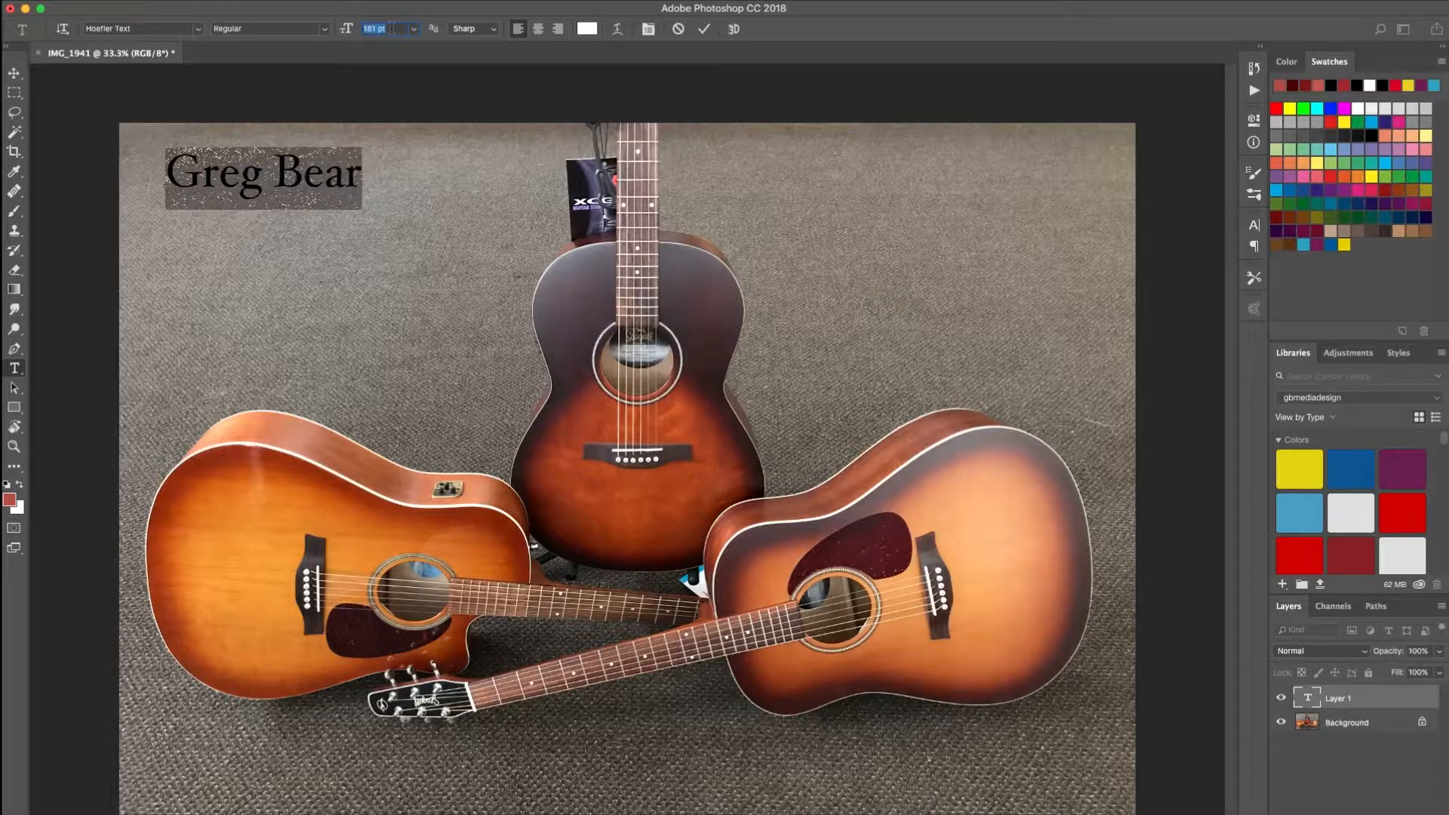
key(Up)
key(Up)
key(Up)
key(Up)
key(Up)
key(Up)
key(Up)
key(Up)
key(Up)
key(Up)
key(Up)
key(Up)
key(Up)
key(Up)
key(Up)
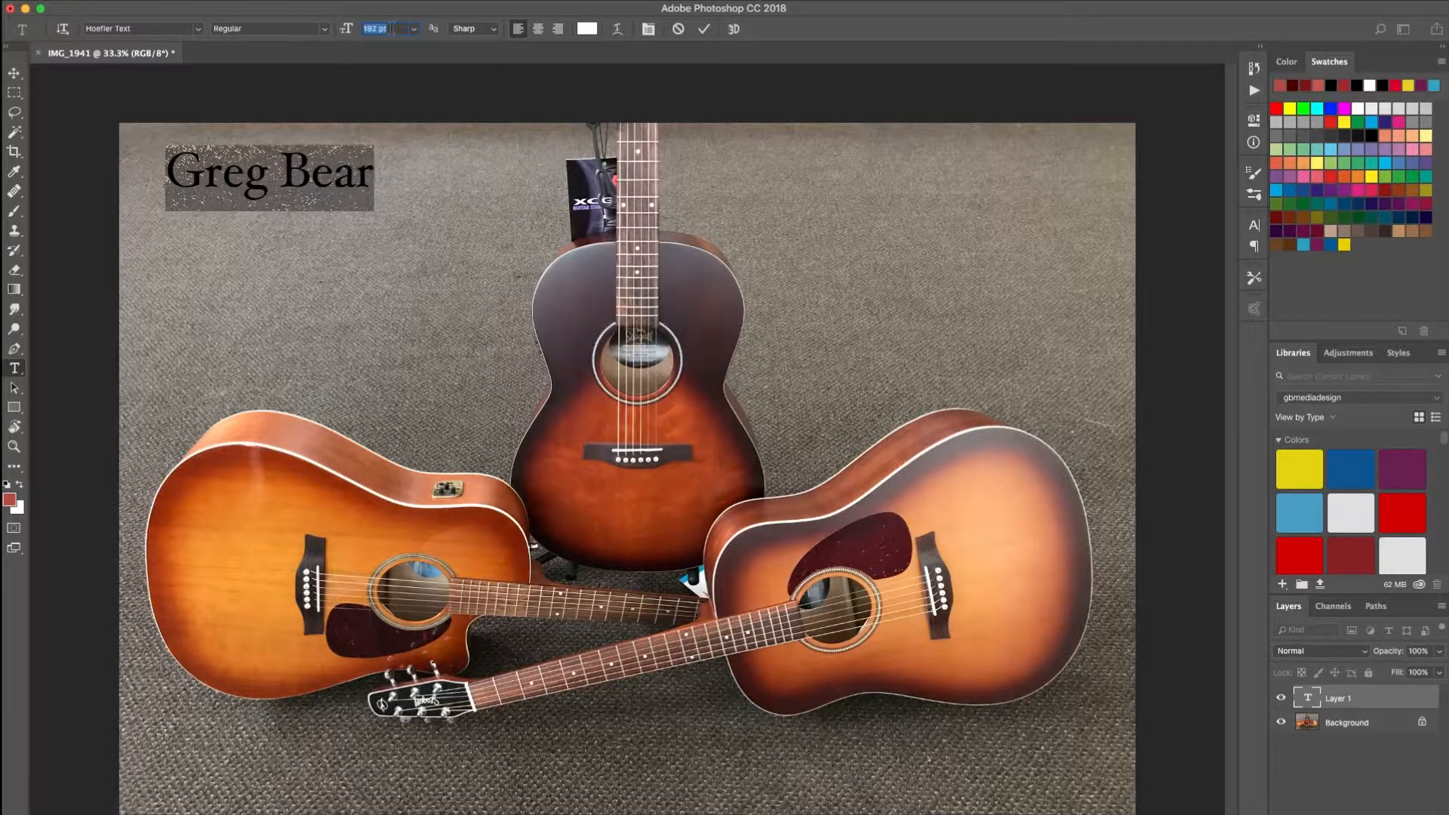
key(Up)
key(Up)
key(Up)
key(Up)
key(Up)
key(Up)
key(Up)
key(Up)
key(Up)
key(Up)
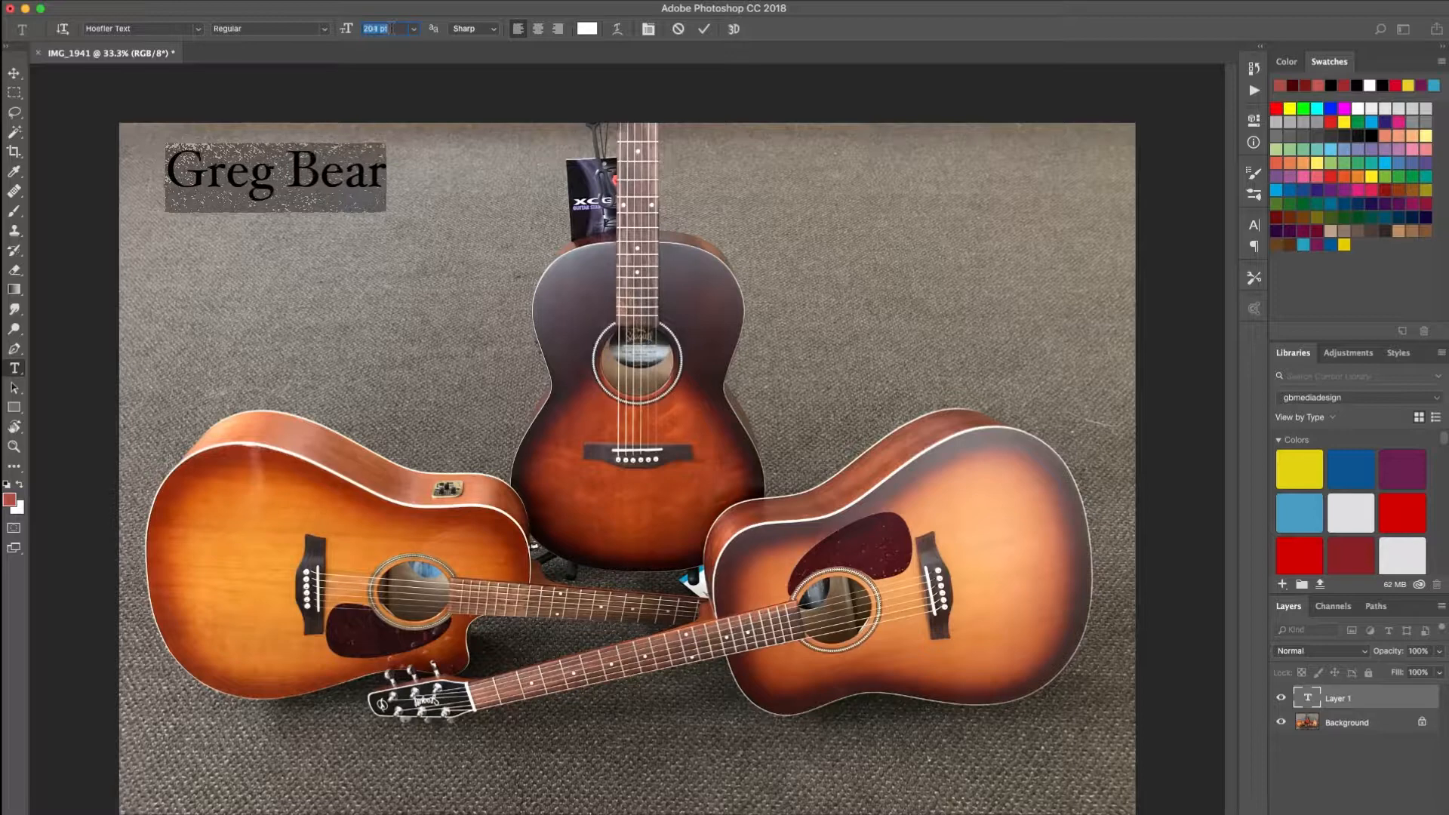
key(Up)
key(Up)
key(Up)
key(Up)
key(Up)
key(Up)
key(Up)
key(Up)
key(Up)
key(Up)
key(Up)
key(Up)
key(Up)
key(Up)
key(Up)
key(Up)
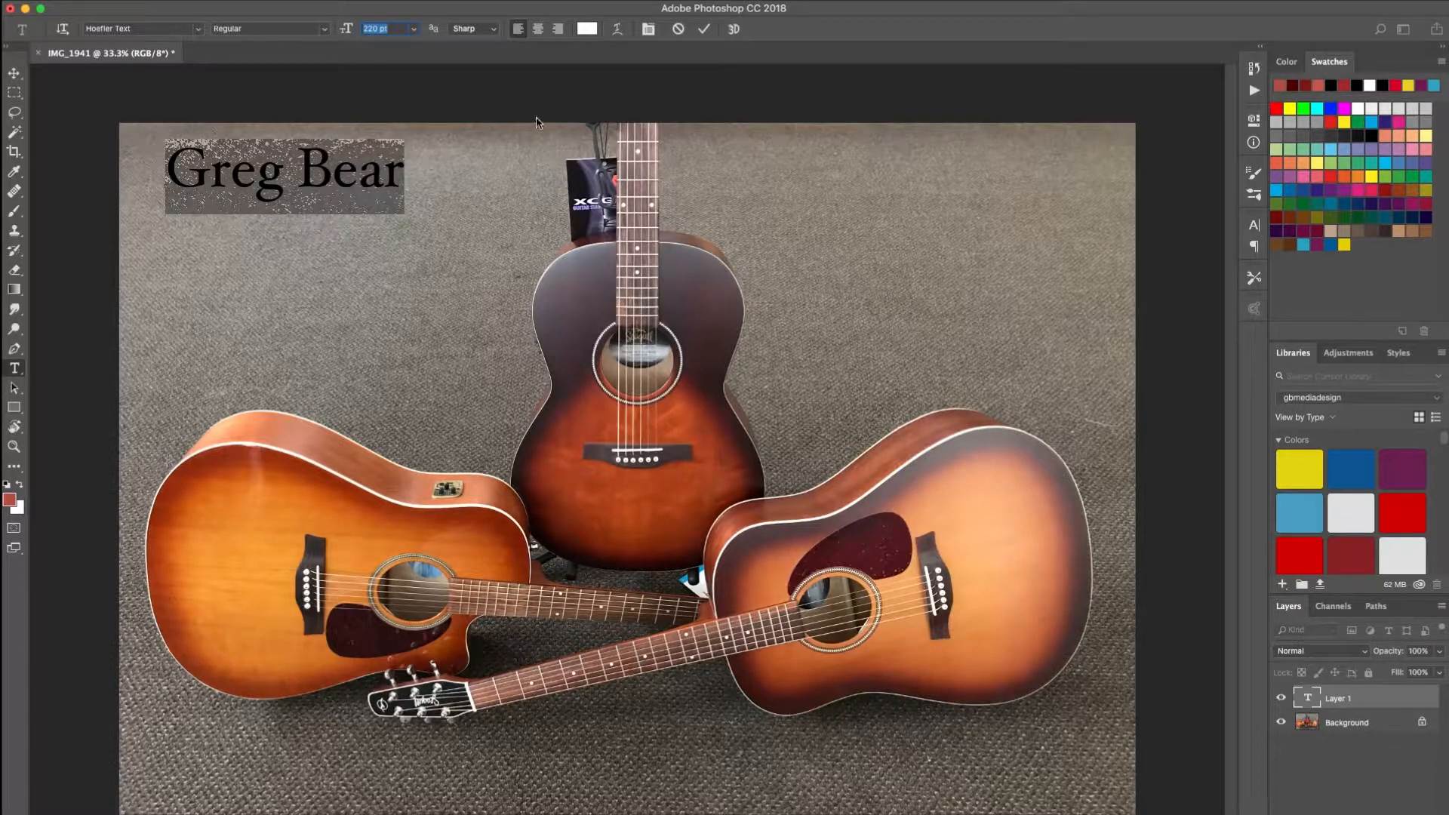
- Commit the title text and nudge it slightly downward with the Move tool
click(493, 30)
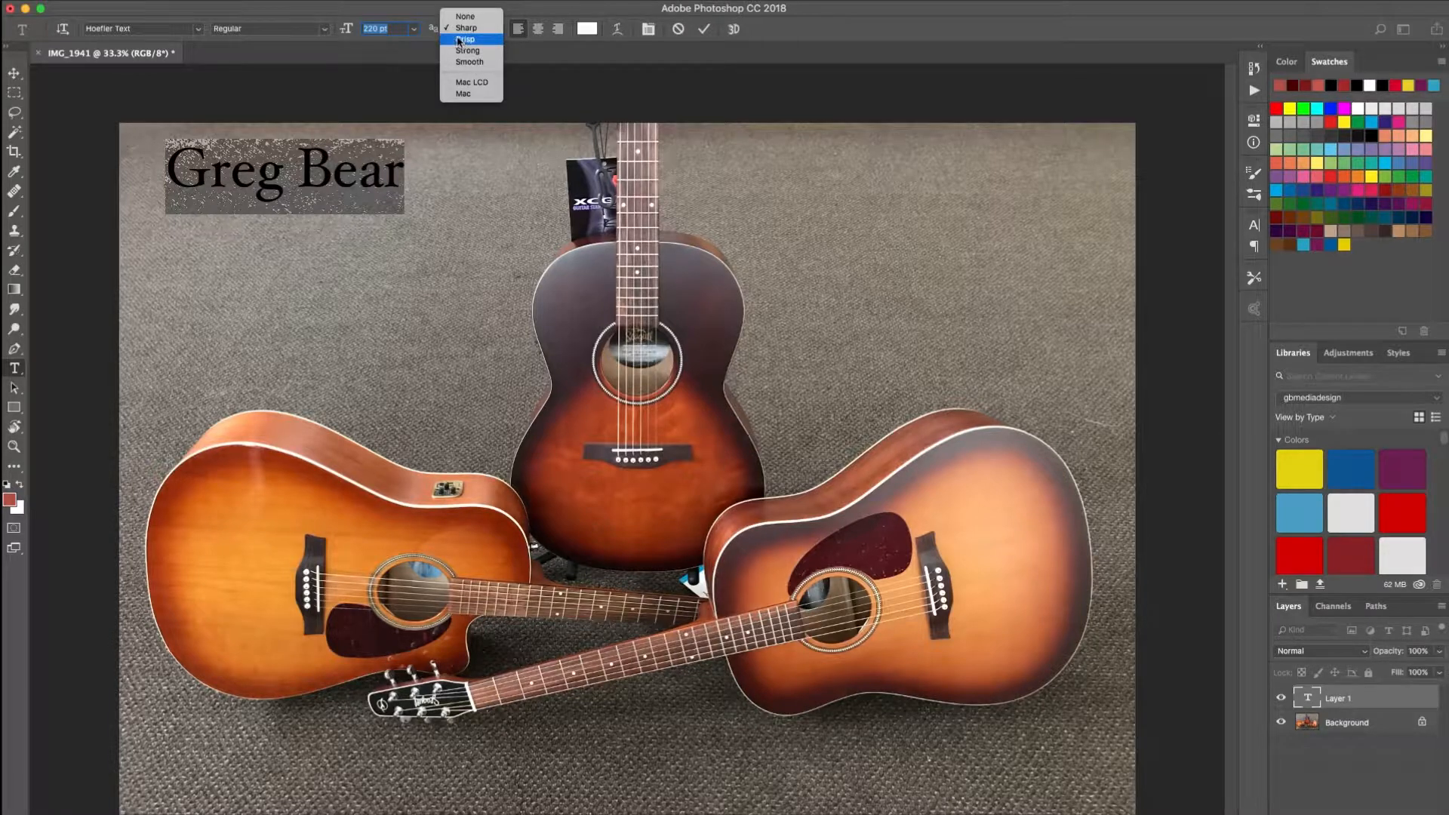
click(396, 50)
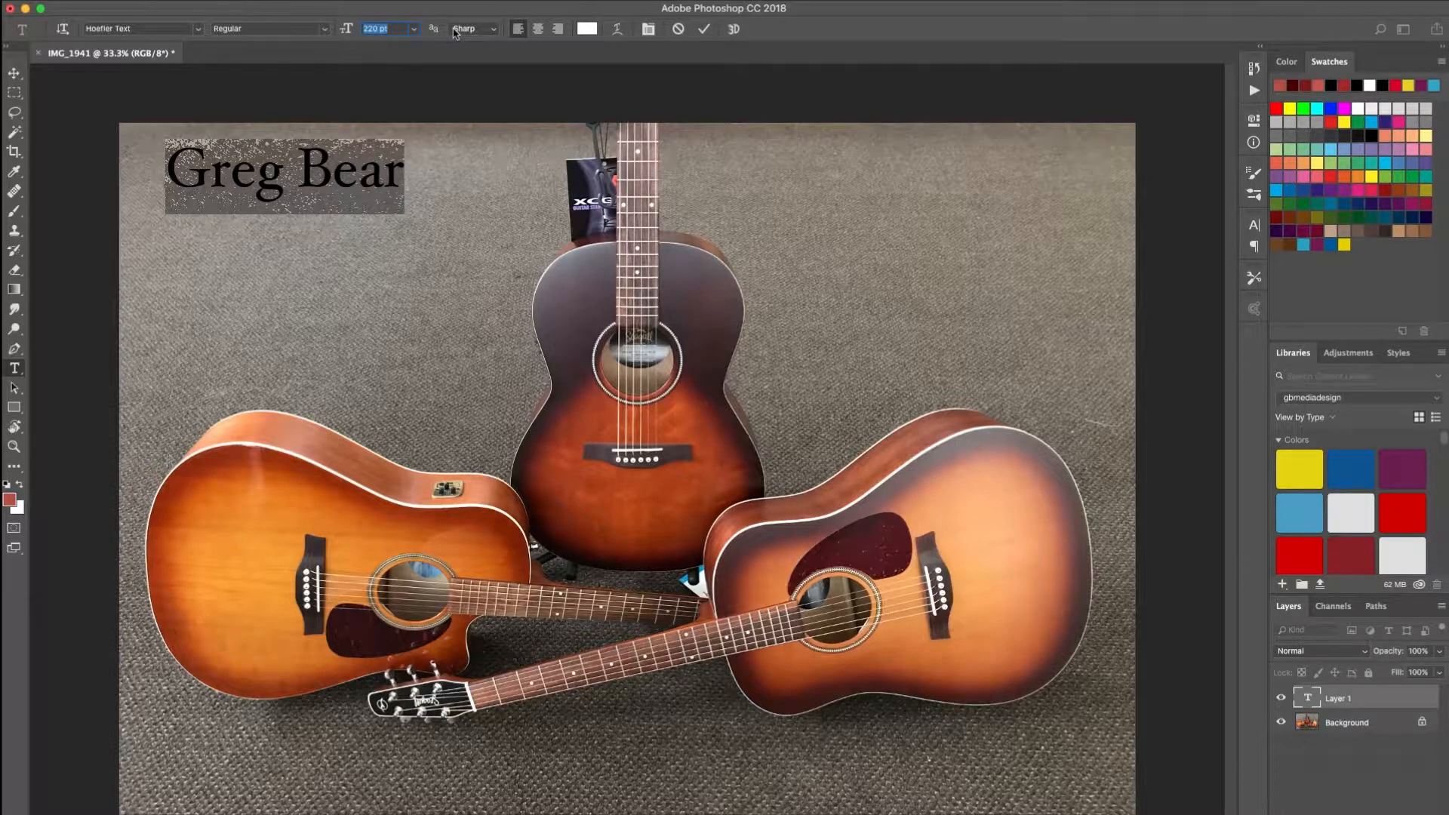
click(14, 76)
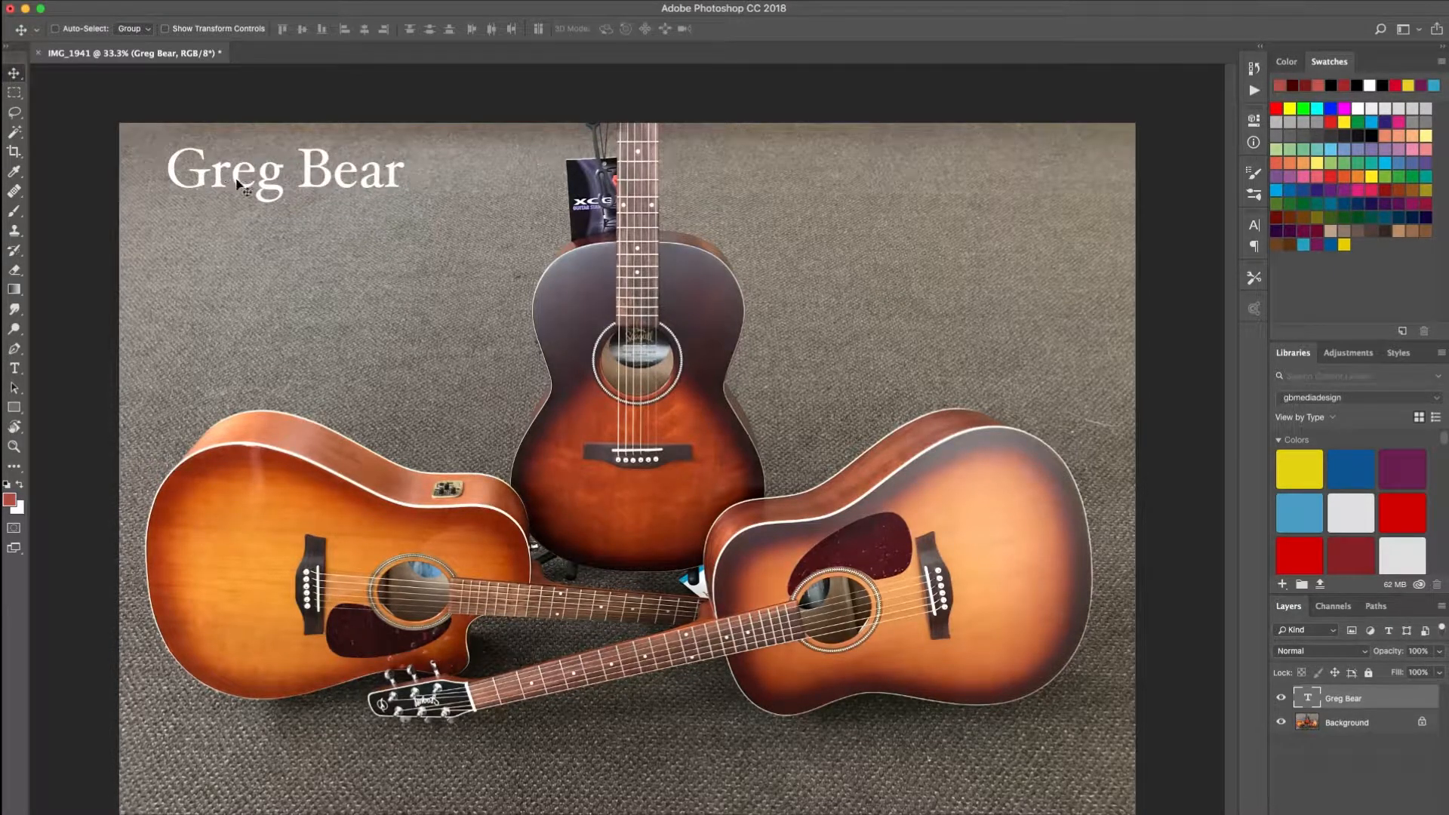
mouse_move(285, 183)
mouse_down()
mouse_move(319, 236)
mouse_move(279, 259)
mouse_move(323, 245)
mouse_move(291, 186)
mouse_move(333, 174)
mouse_move(269, 184)
mouse_move(317, 193)
mouse_move(303, 201)
mouse_move(275, 176)
mouse_move(298, 189)
mouse_move(284, 178)
mouse_move(283, 190)
mouse_up()
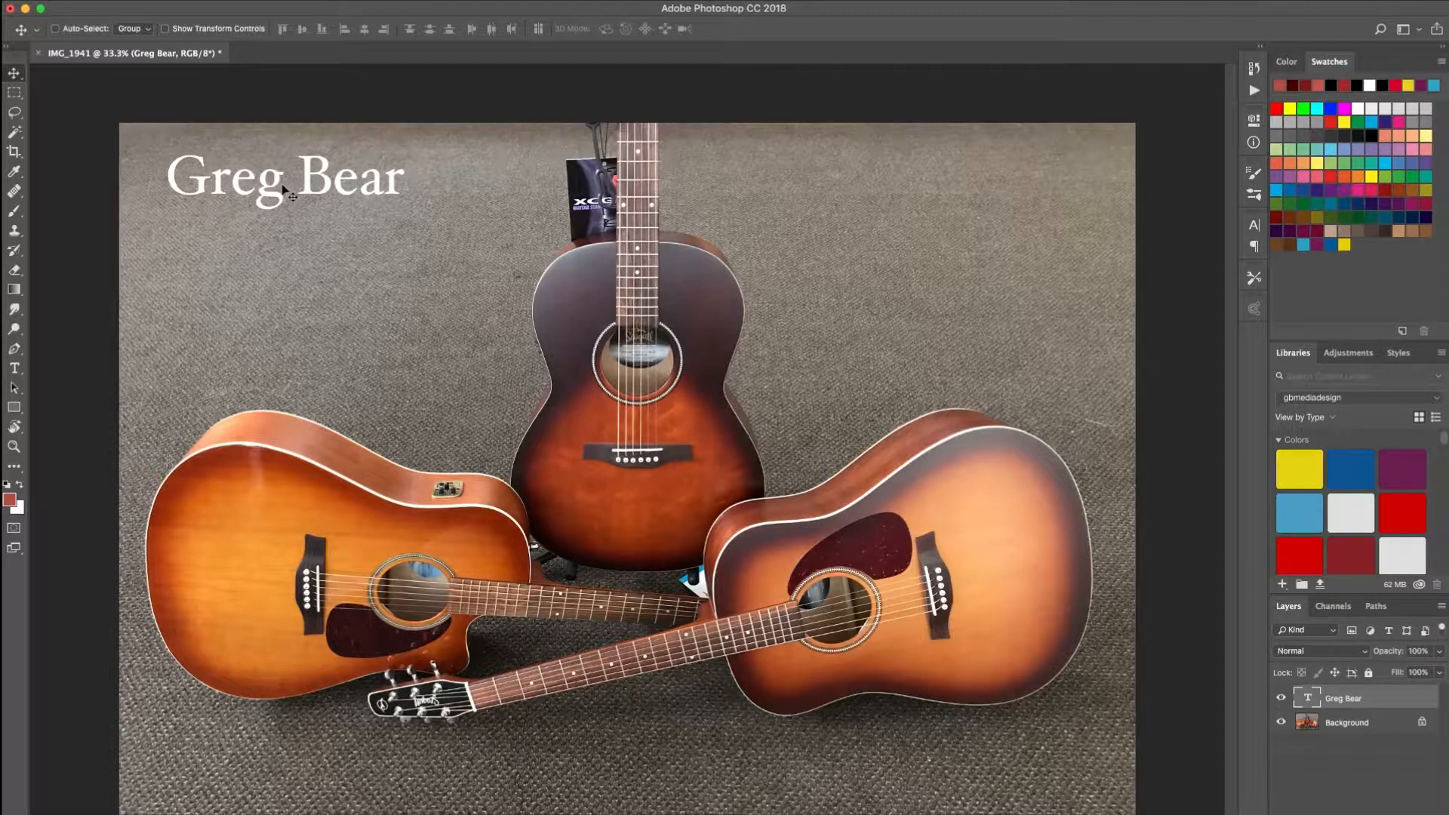
- Scale the title up to about 143% with Free Transform, shift it slightly left, and apply the transformation
key(super)
key(super+t)
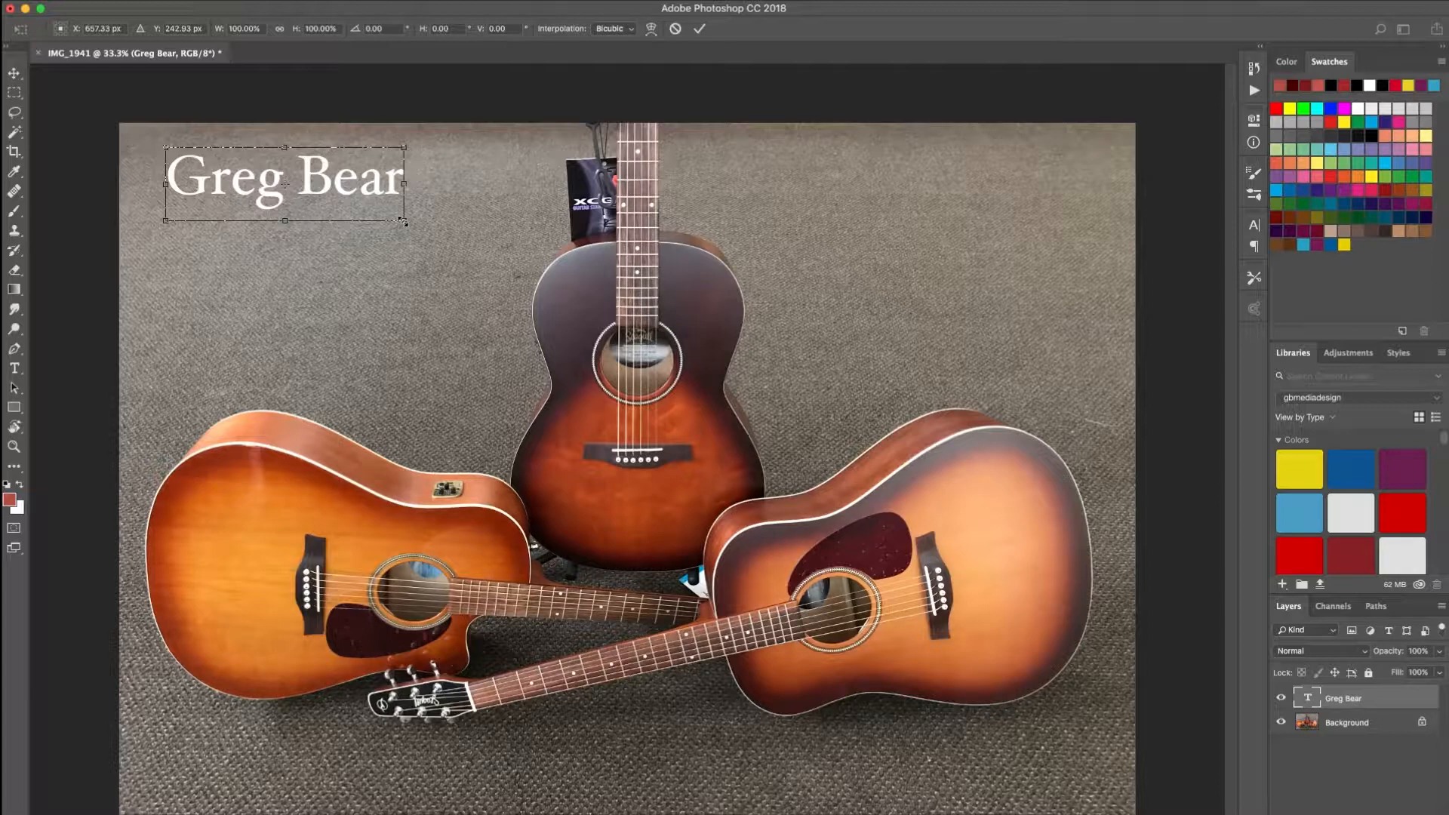
drag(403, 221, 501, 262)
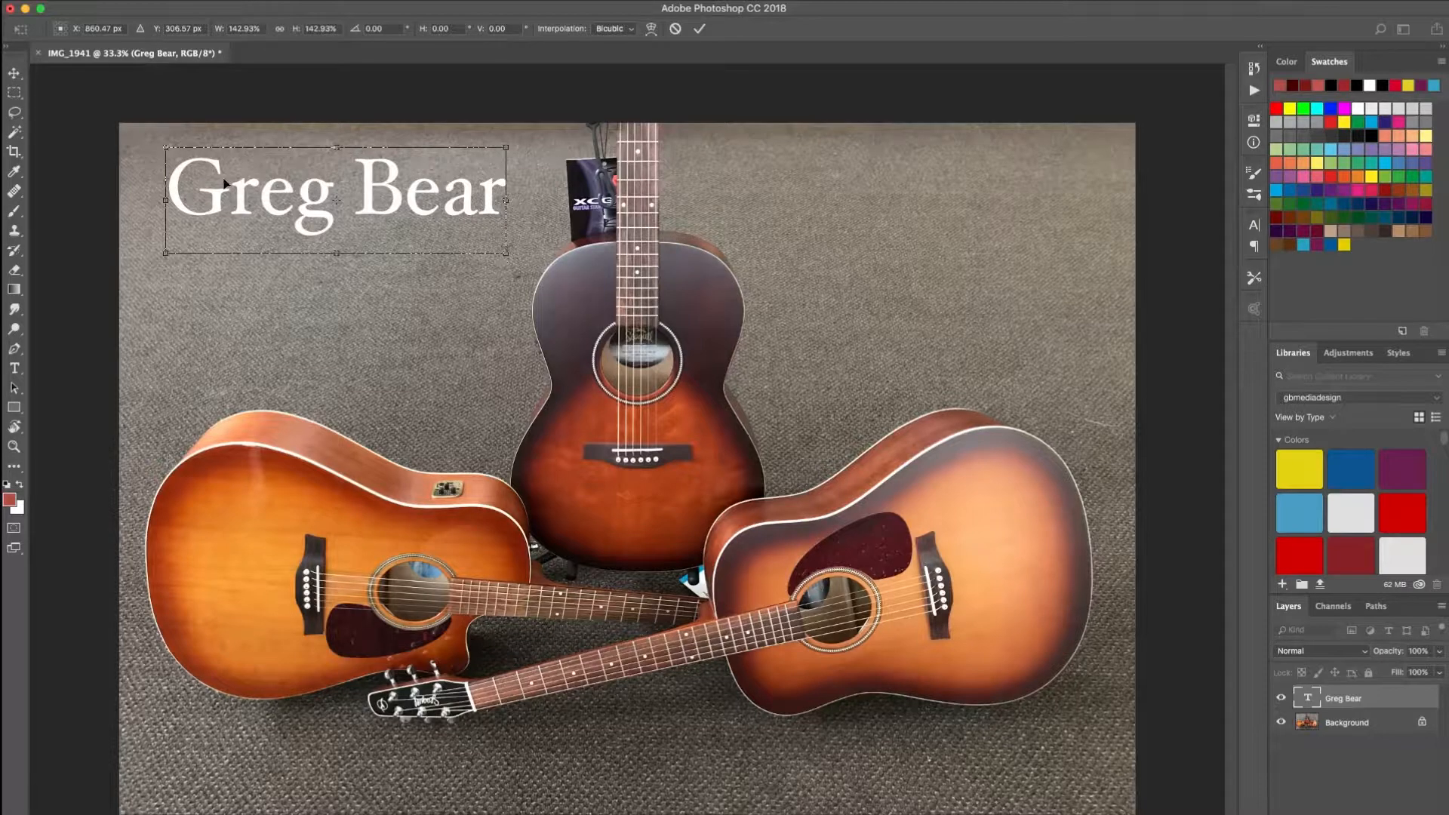
drag(265, 205, 255, 207)
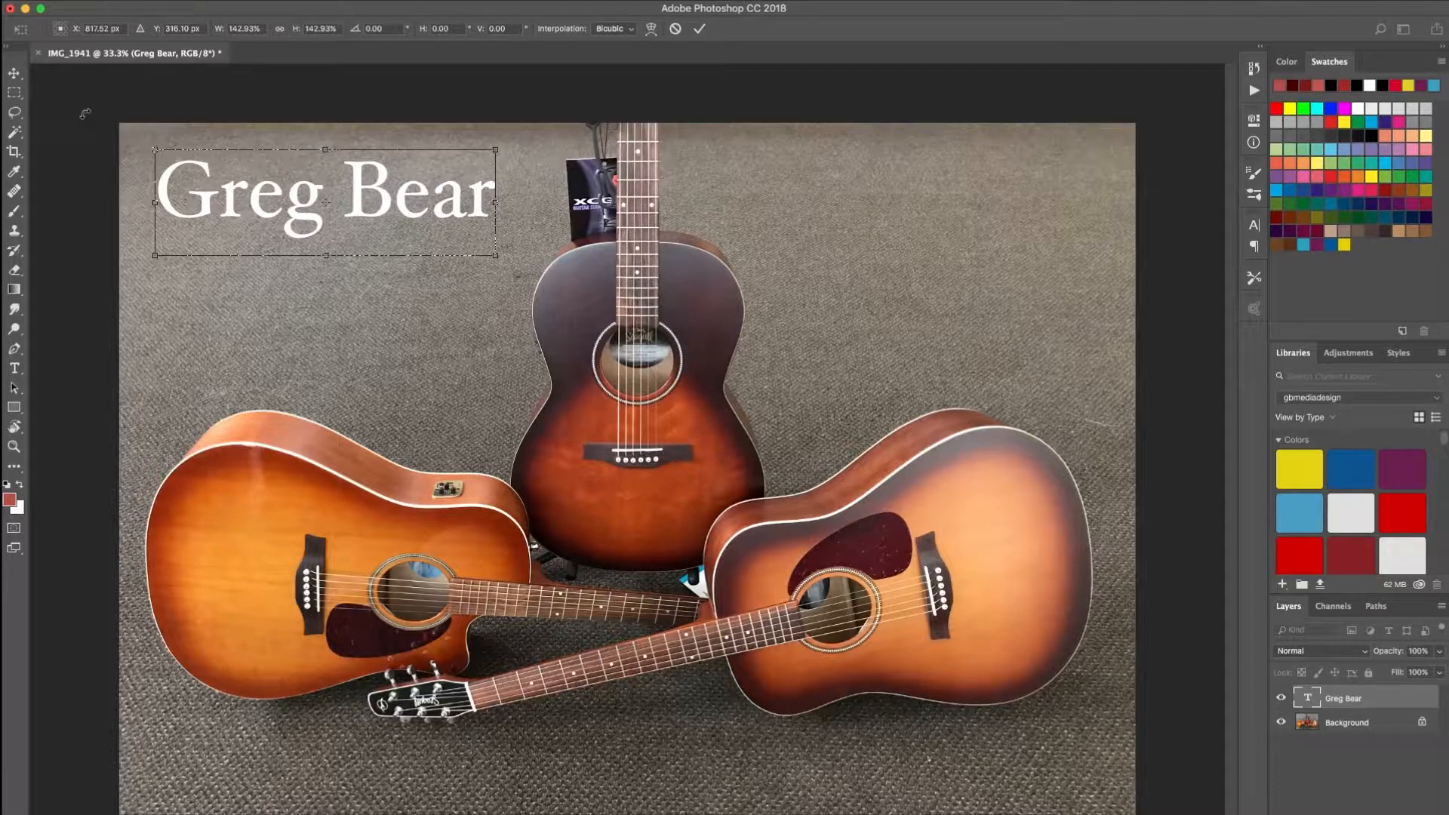
click(9, 79)
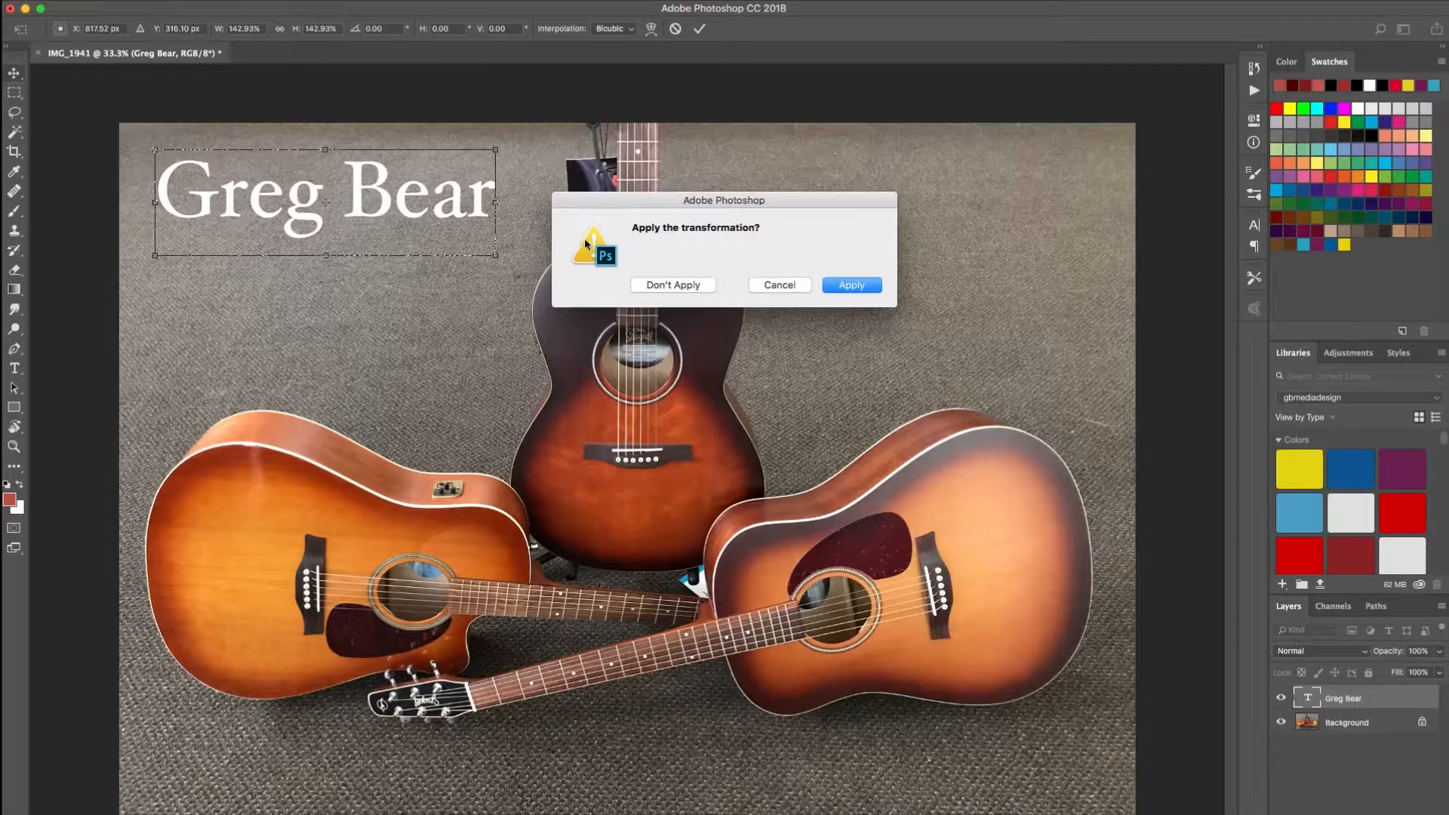
click(859, 288)
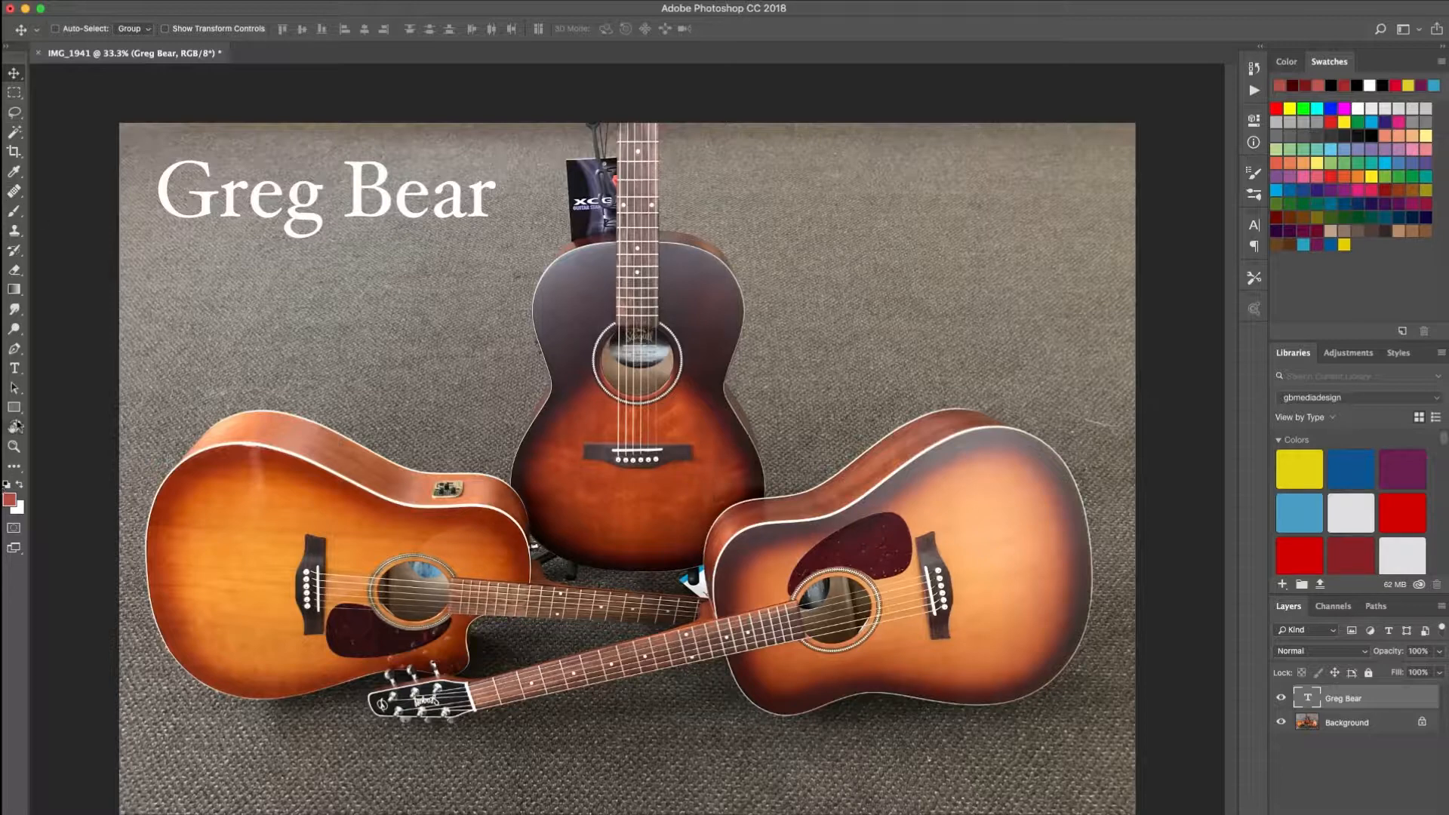
- Add a second text line reading 'Photography' below the title and nudge it slightly right
click(15, 369)
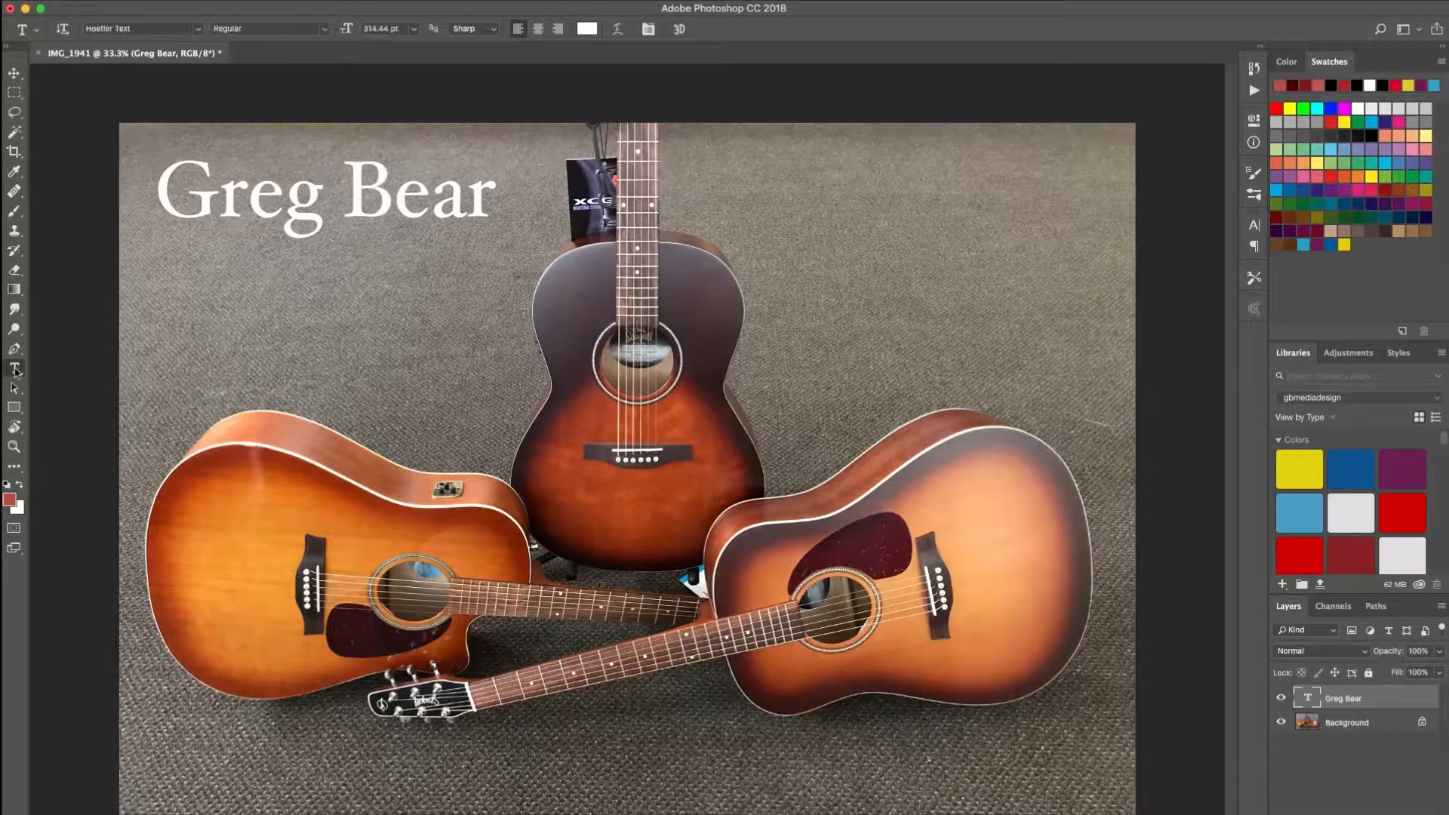
click(171, 296)
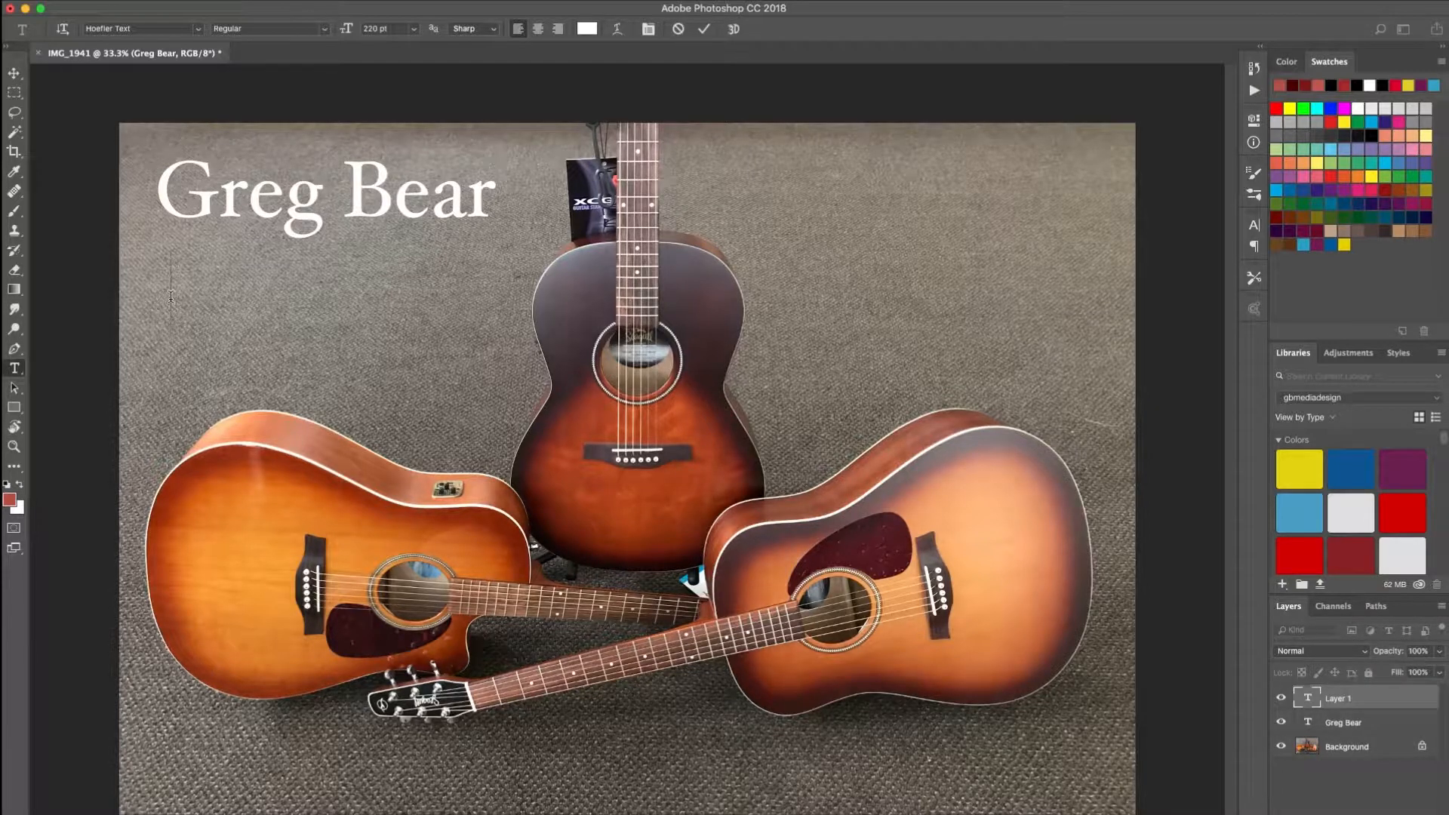
text(Pho)
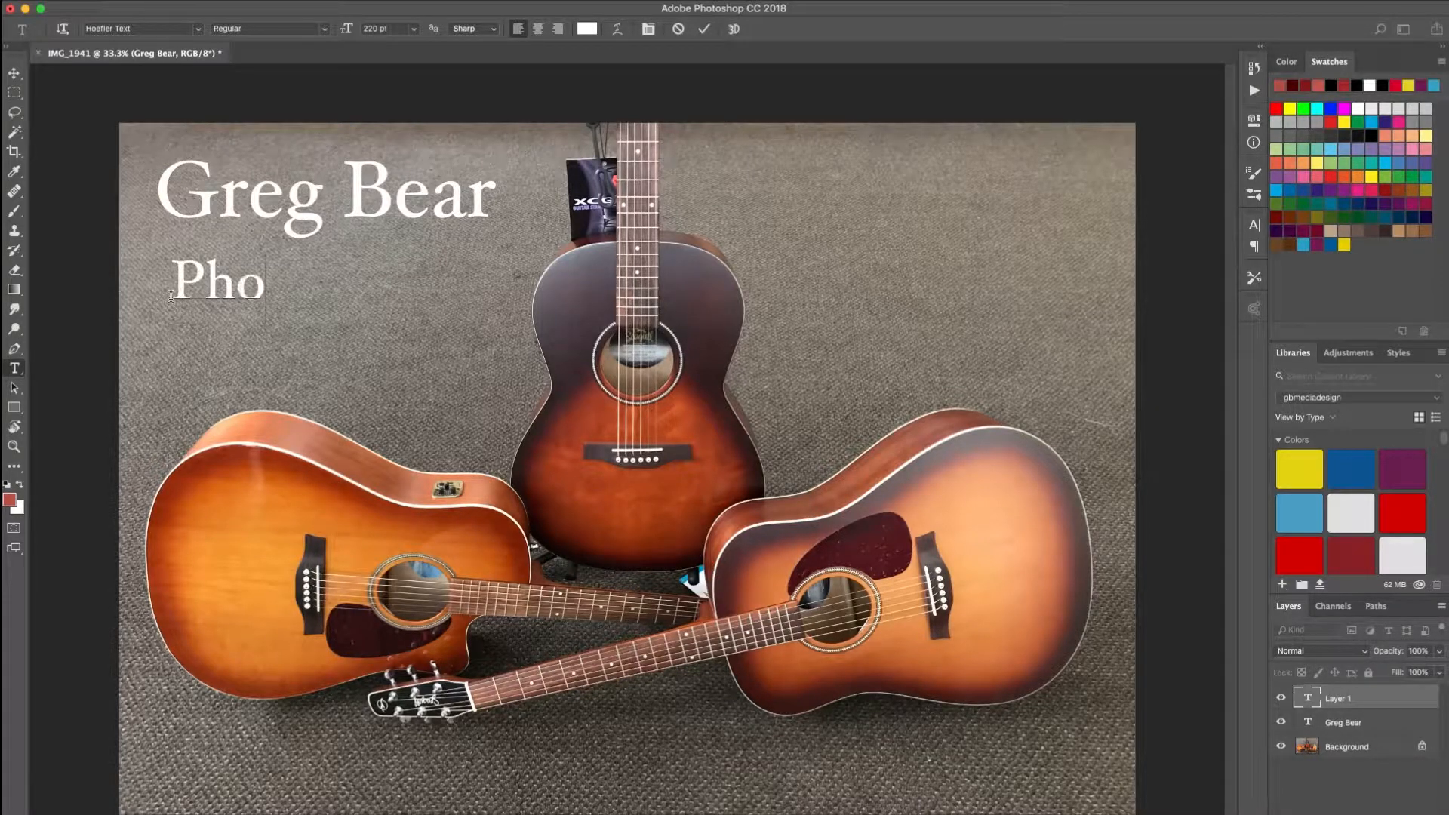
text(tography)
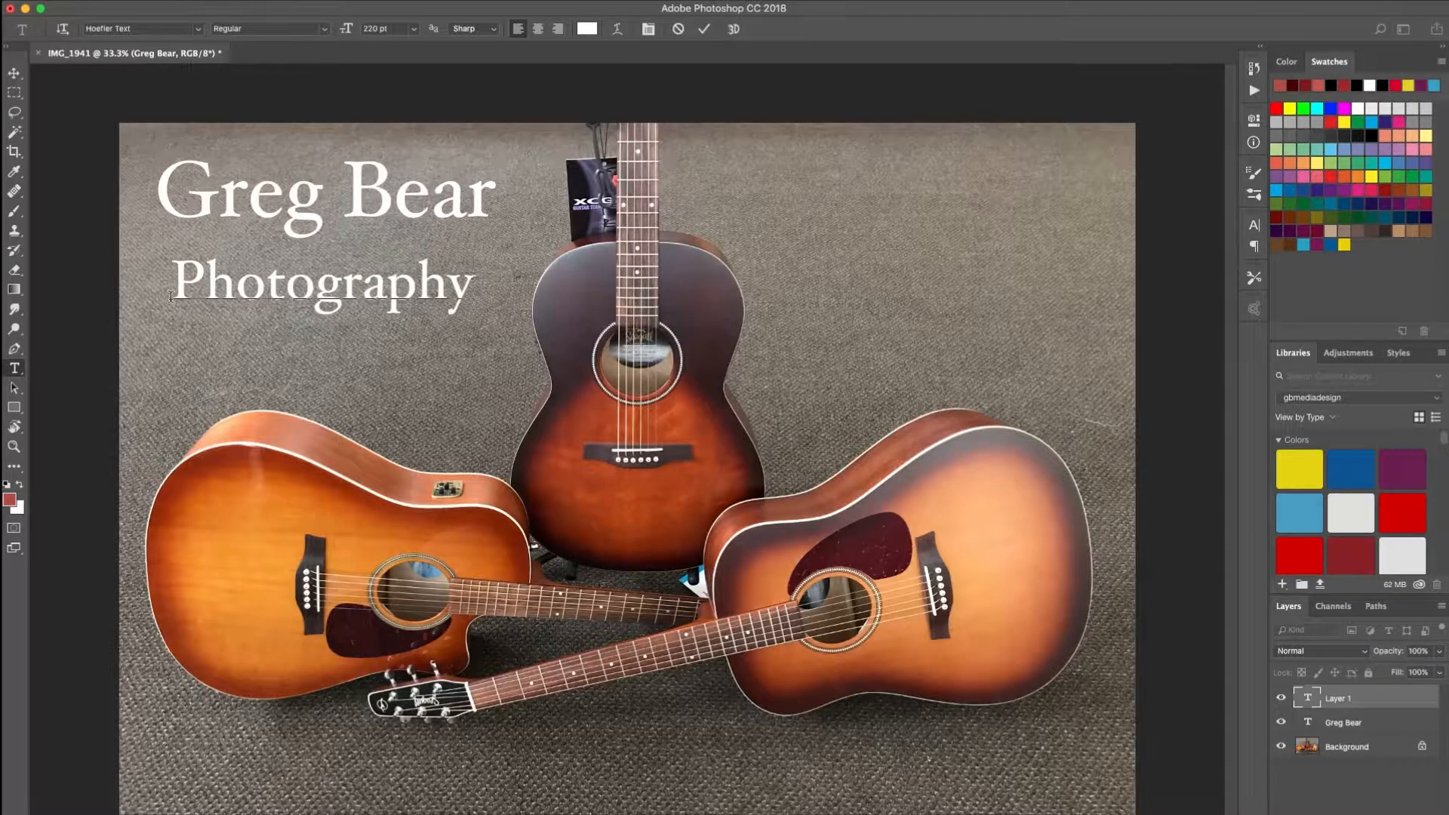
click(12, 76)
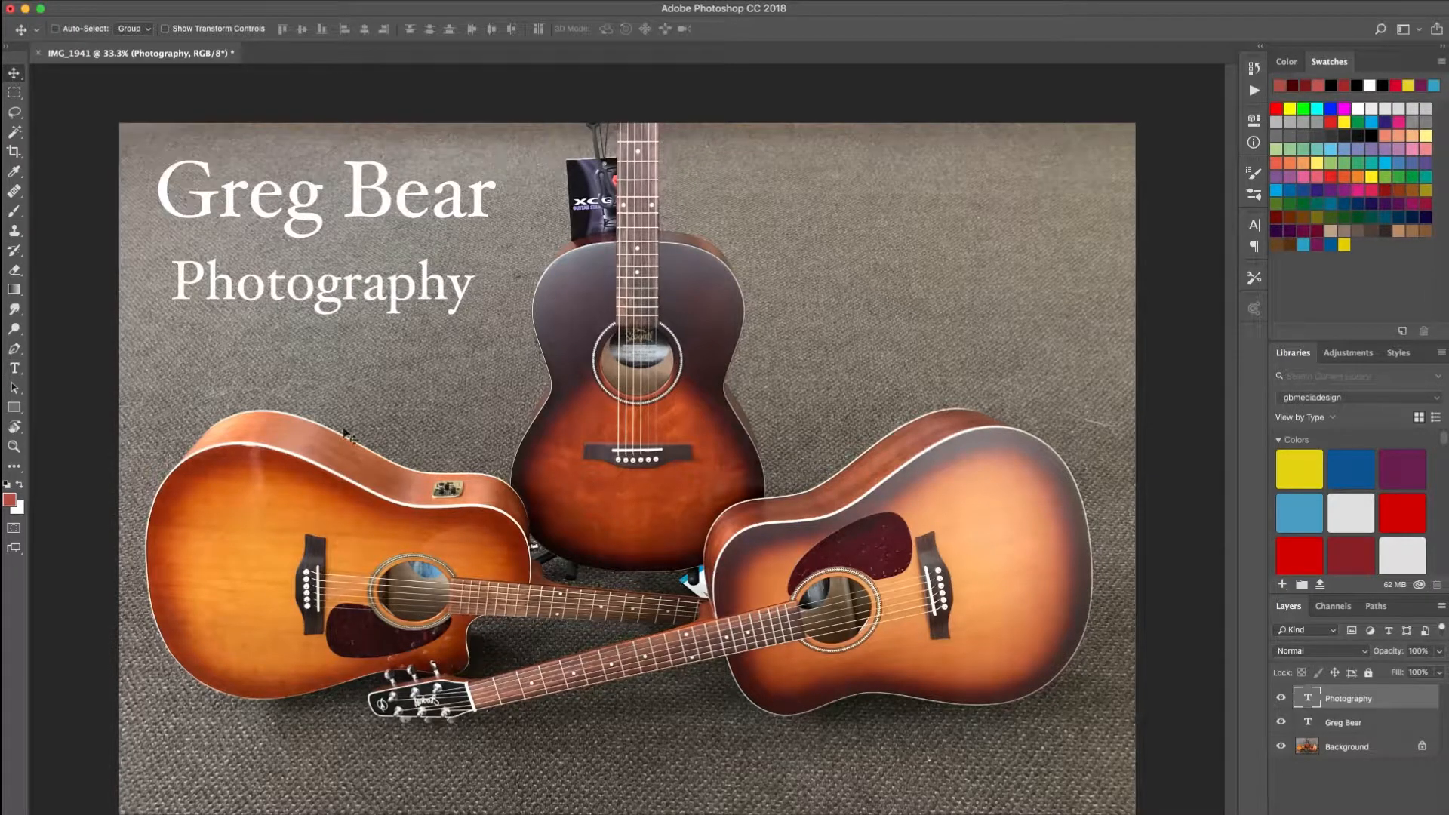
mouse_move(251, 296)
mouse_down()
mouse_move(287, 277)
mouse_move(234, 294)
mouse_move(270, 287)
mouse_move(259, 281)
mouse_move(260, 296)
mouse_up()
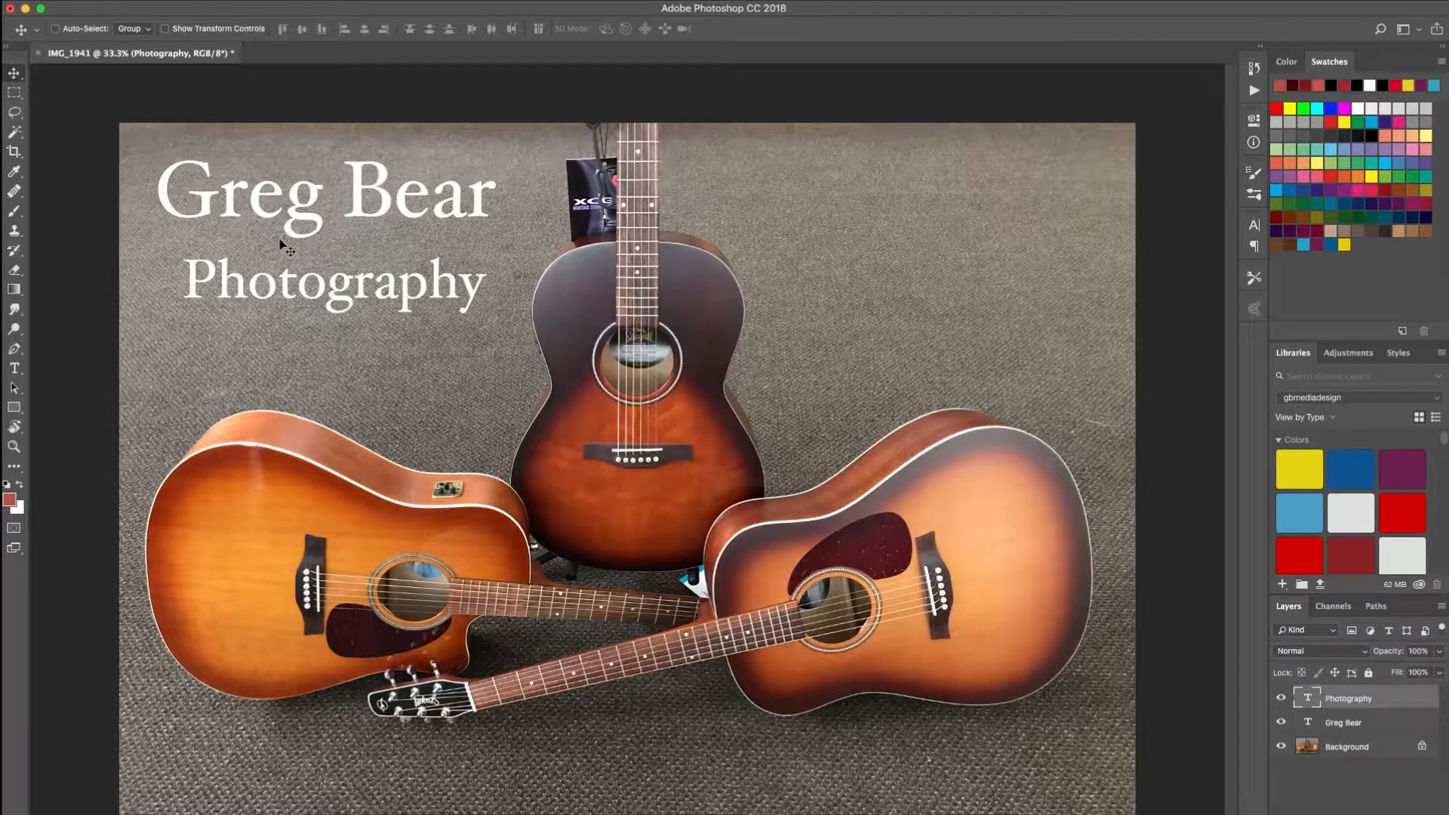
- Scale the Photography line down to about 48% with Free Transform, place it under the title's right end, and apply
key(super+t)
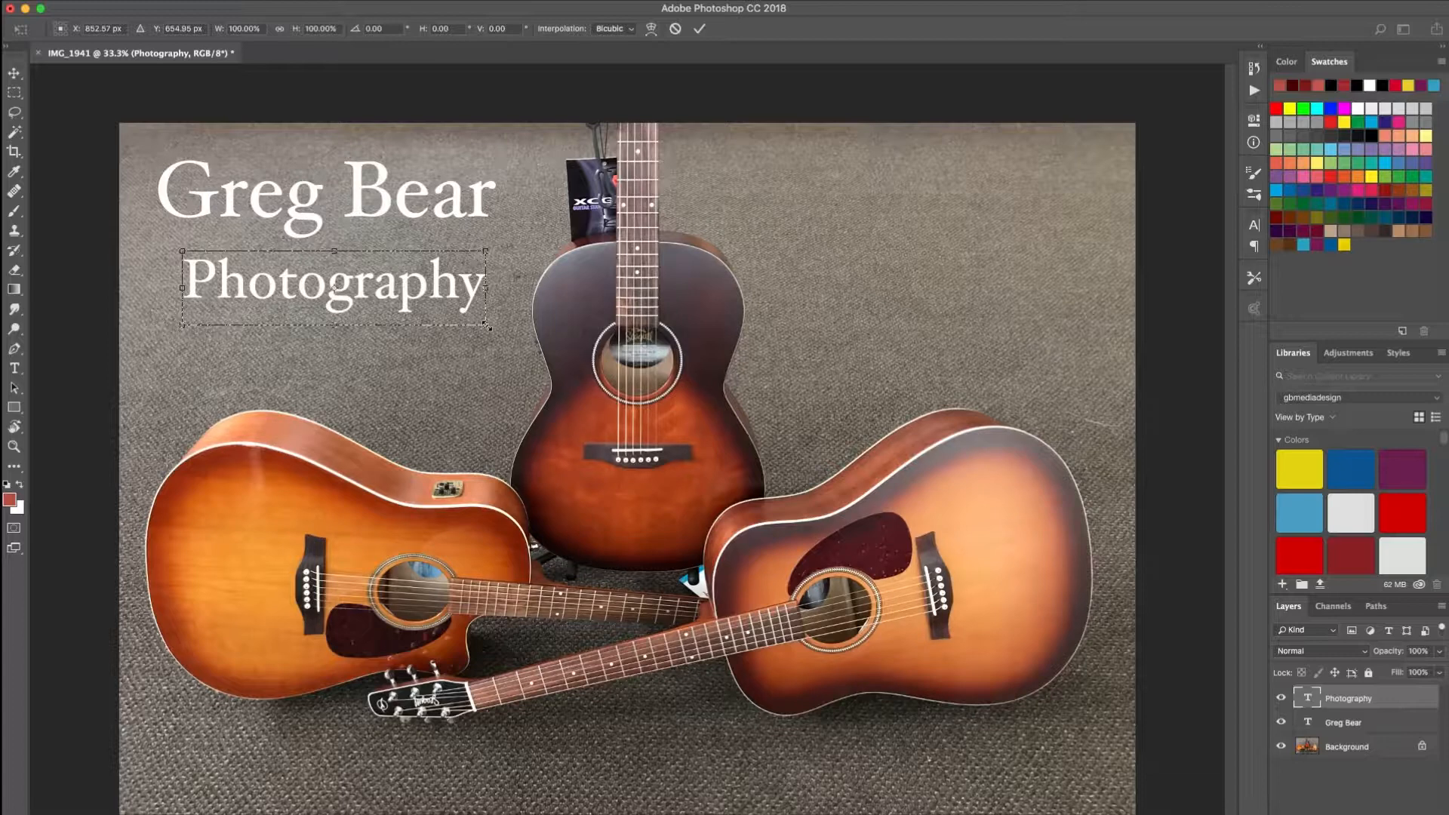
drag(487, 326, 340, 290)
drag(334, 285, 420, 244)
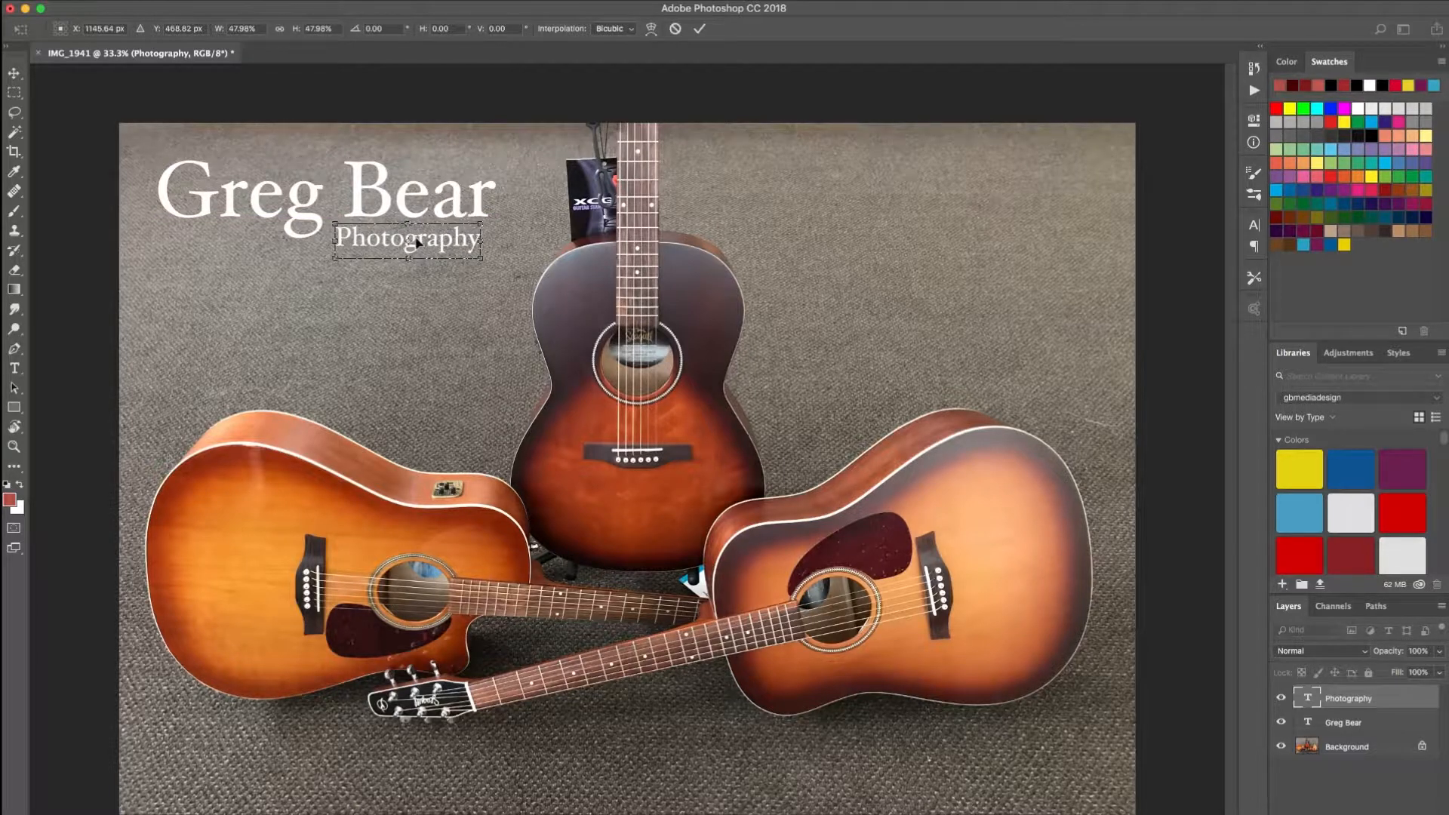
click(15, 75)
click(875, 292)
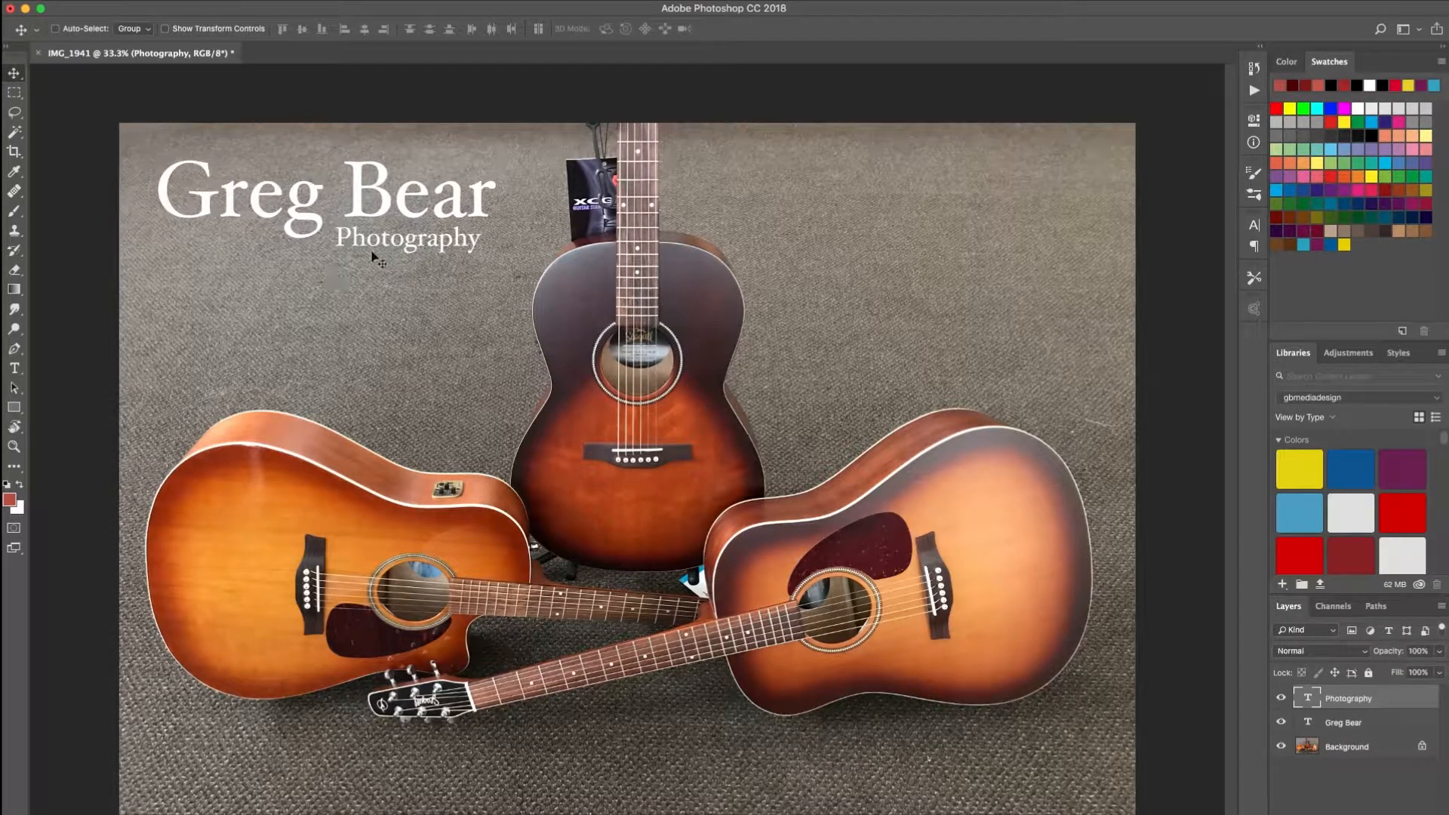
mouse_move(362, 246)
mouse_down()
mouse_move(352, 271)
mouse_move(368, 244)
mouse_up()
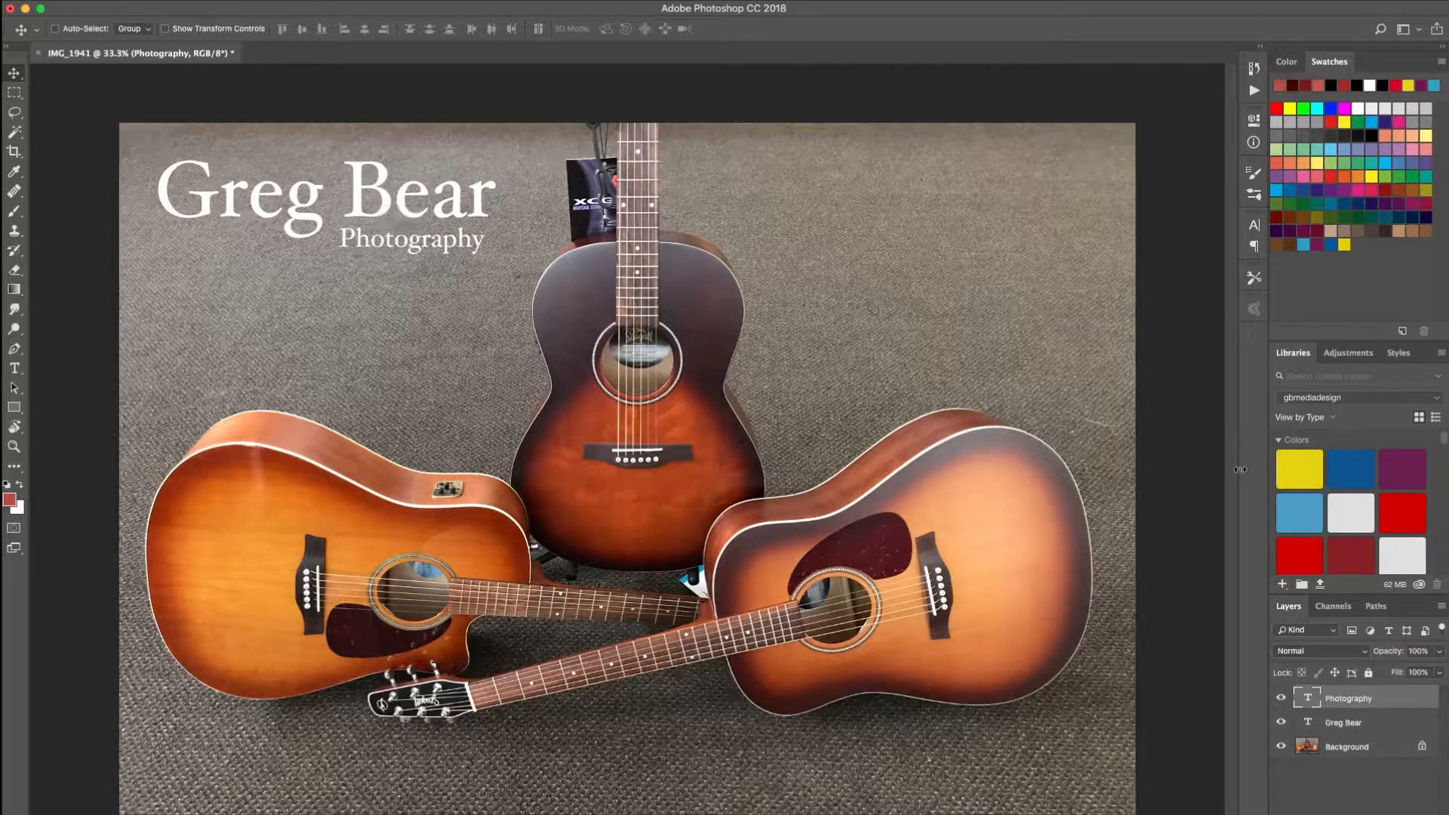
click(1349, 725)
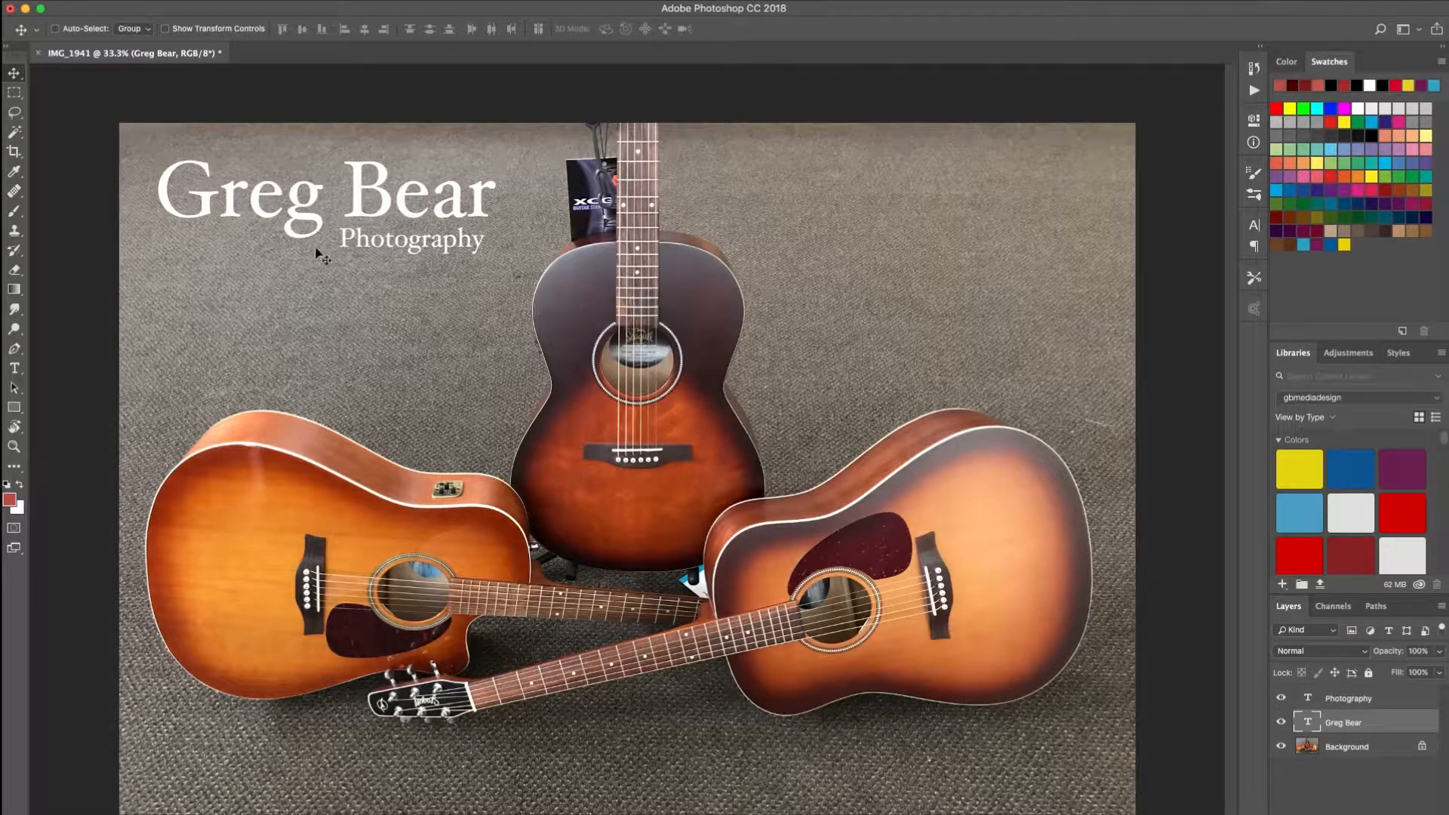
mouse_move(263, 212)
mouse_down()
mouse_move(259, 188)
mouse_move(258, 216)
mouse_up()
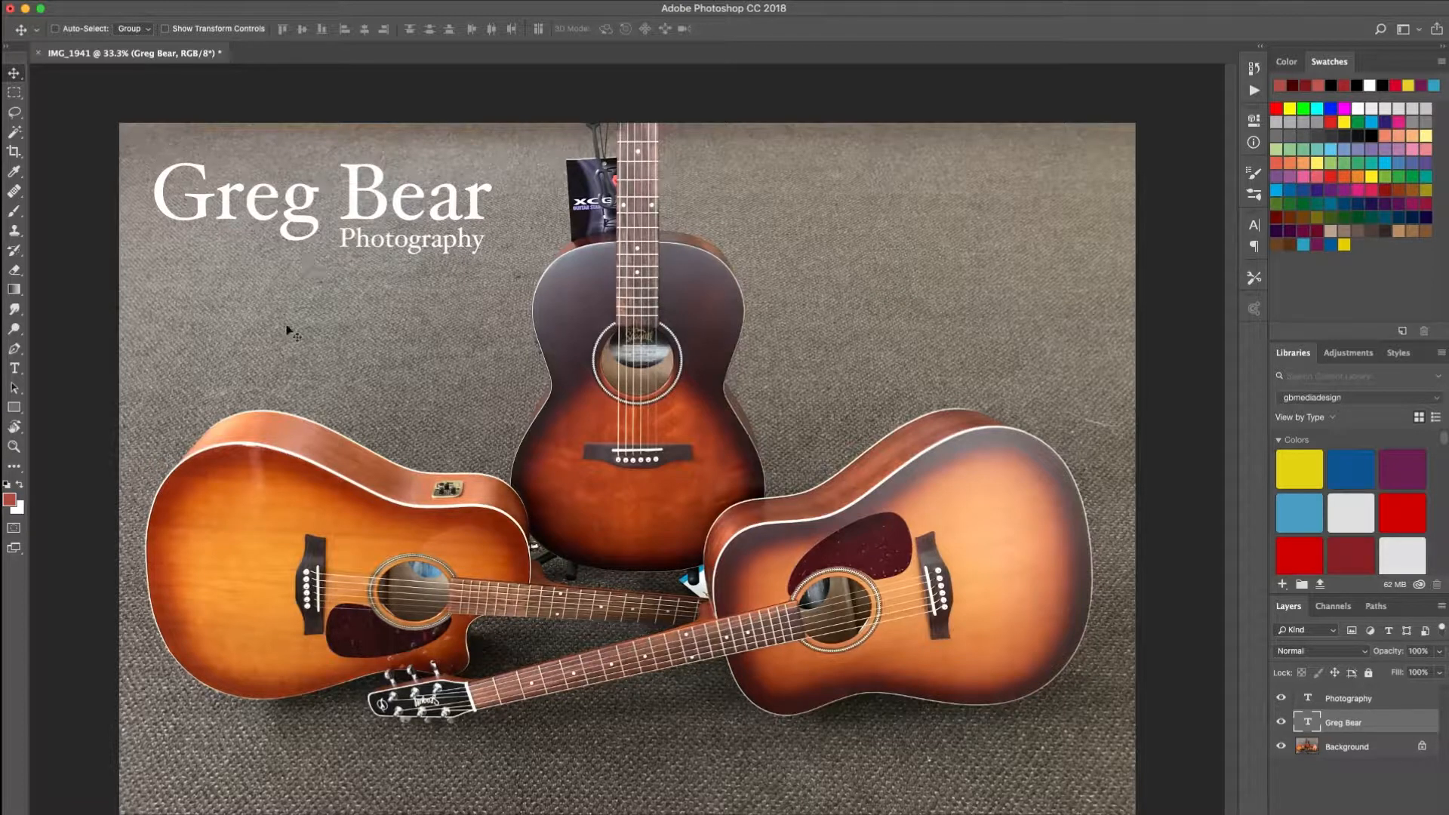
shift+click(1355, 700)
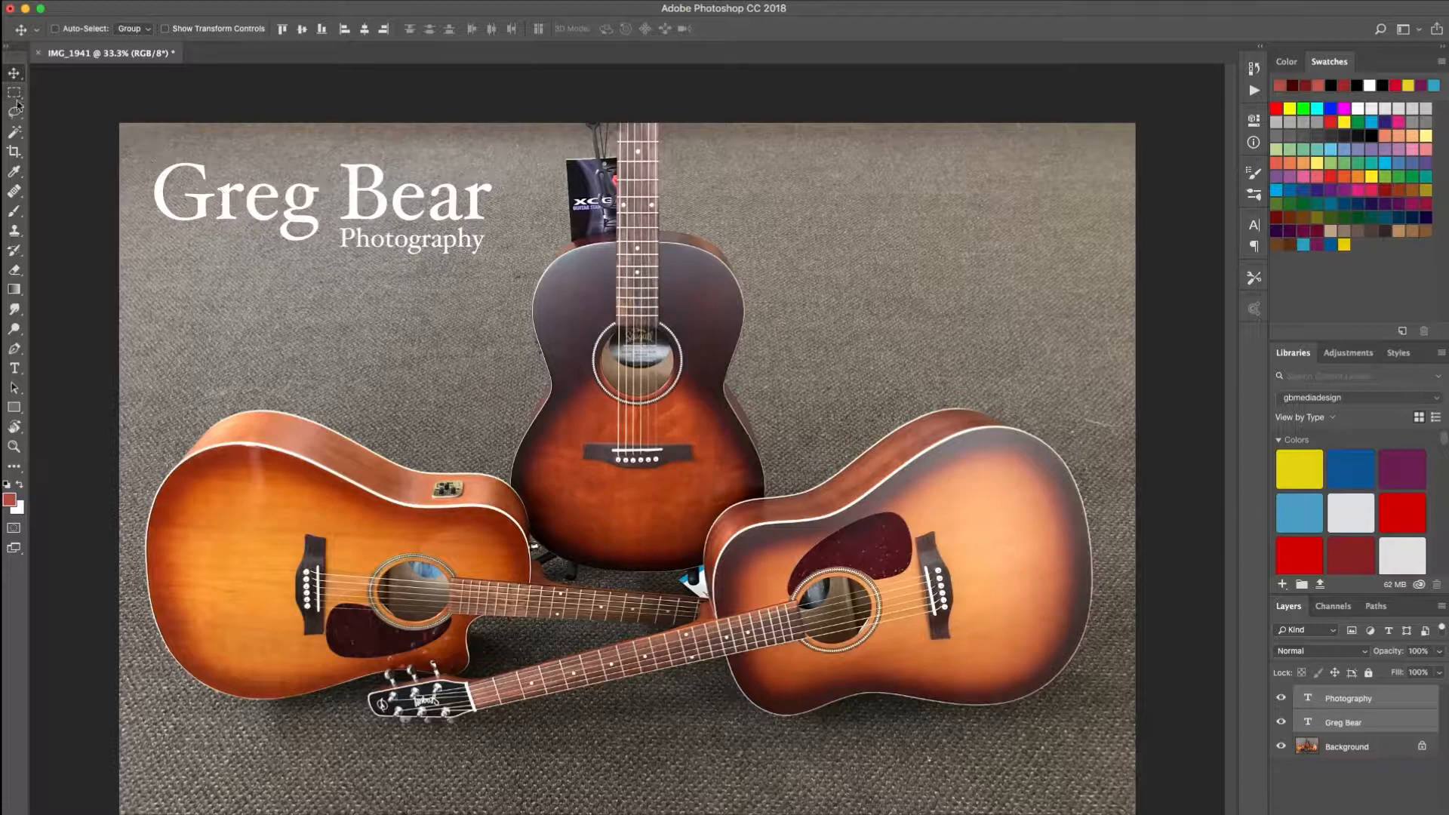
mouse_move(283, 213)
mouse_down()
mouse_move(314, 302)
mouse_move(275, 220)
mouse_move(293, 219)
mouse_move(279, 218)
mouse_up()
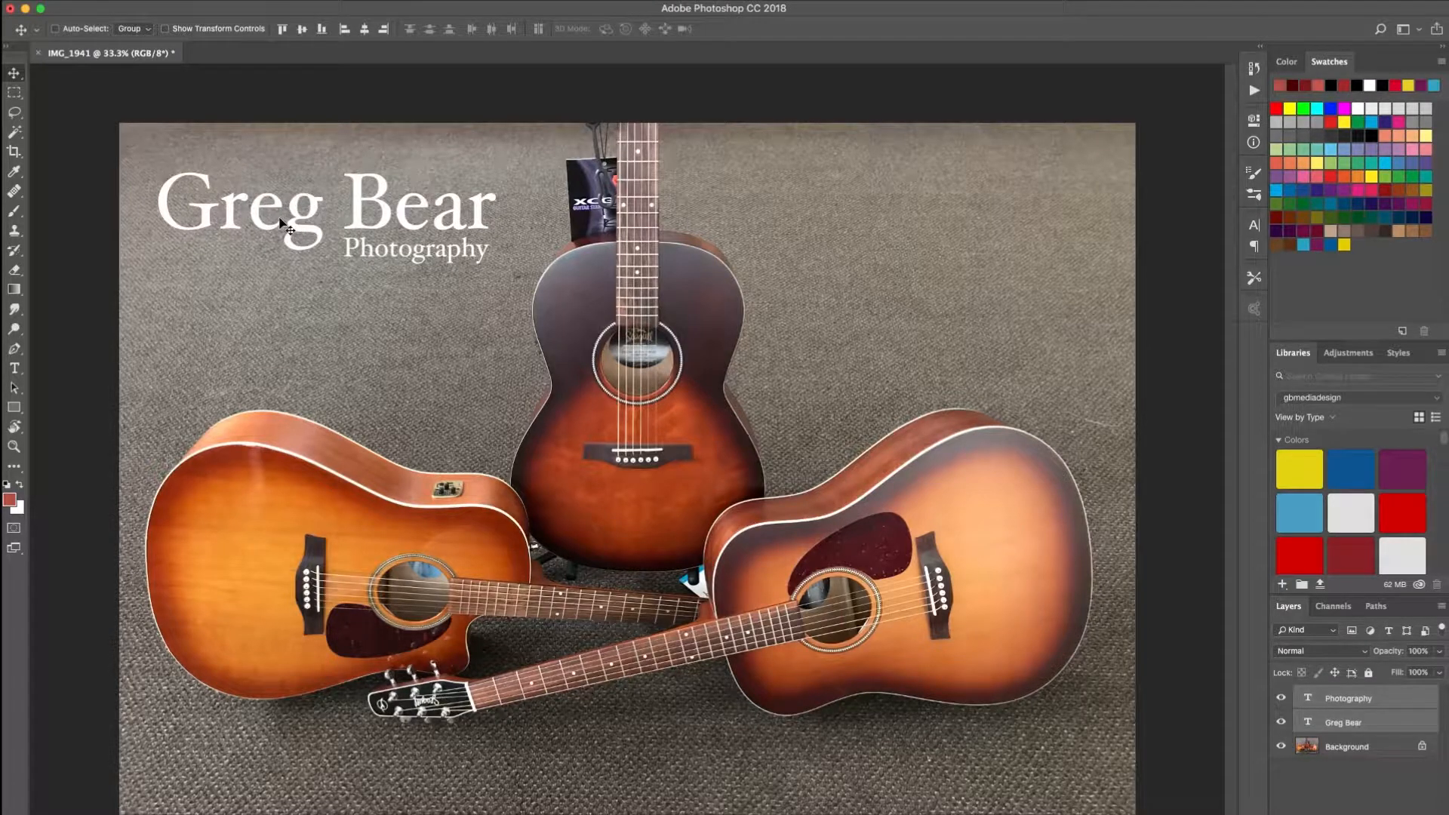
- Scale both text layers up to about 102% with Free Transform, shift them slightly left, and apply the transformation
key(super)
key(super+t)
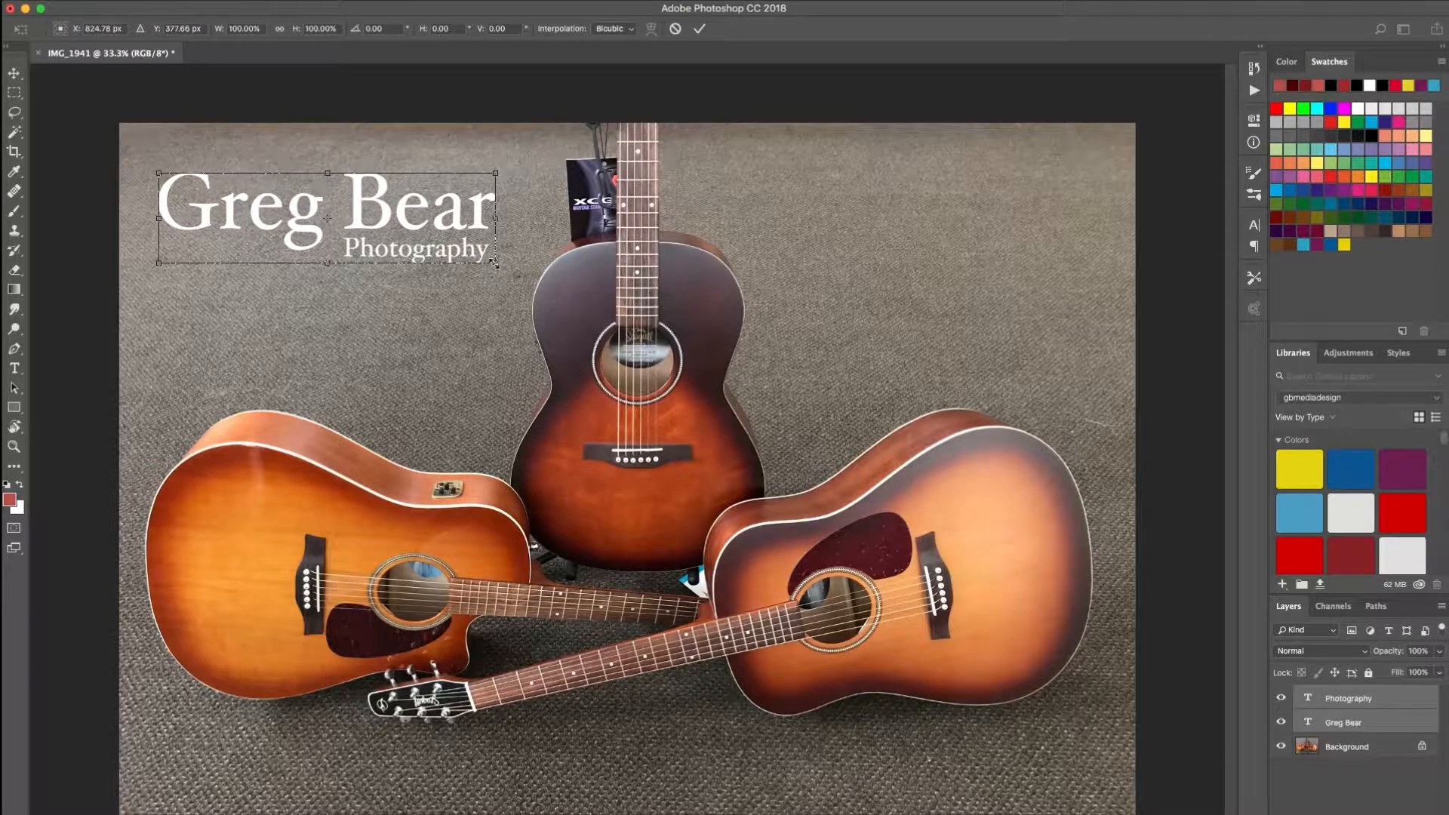
drag(495, 265, 499, 296)
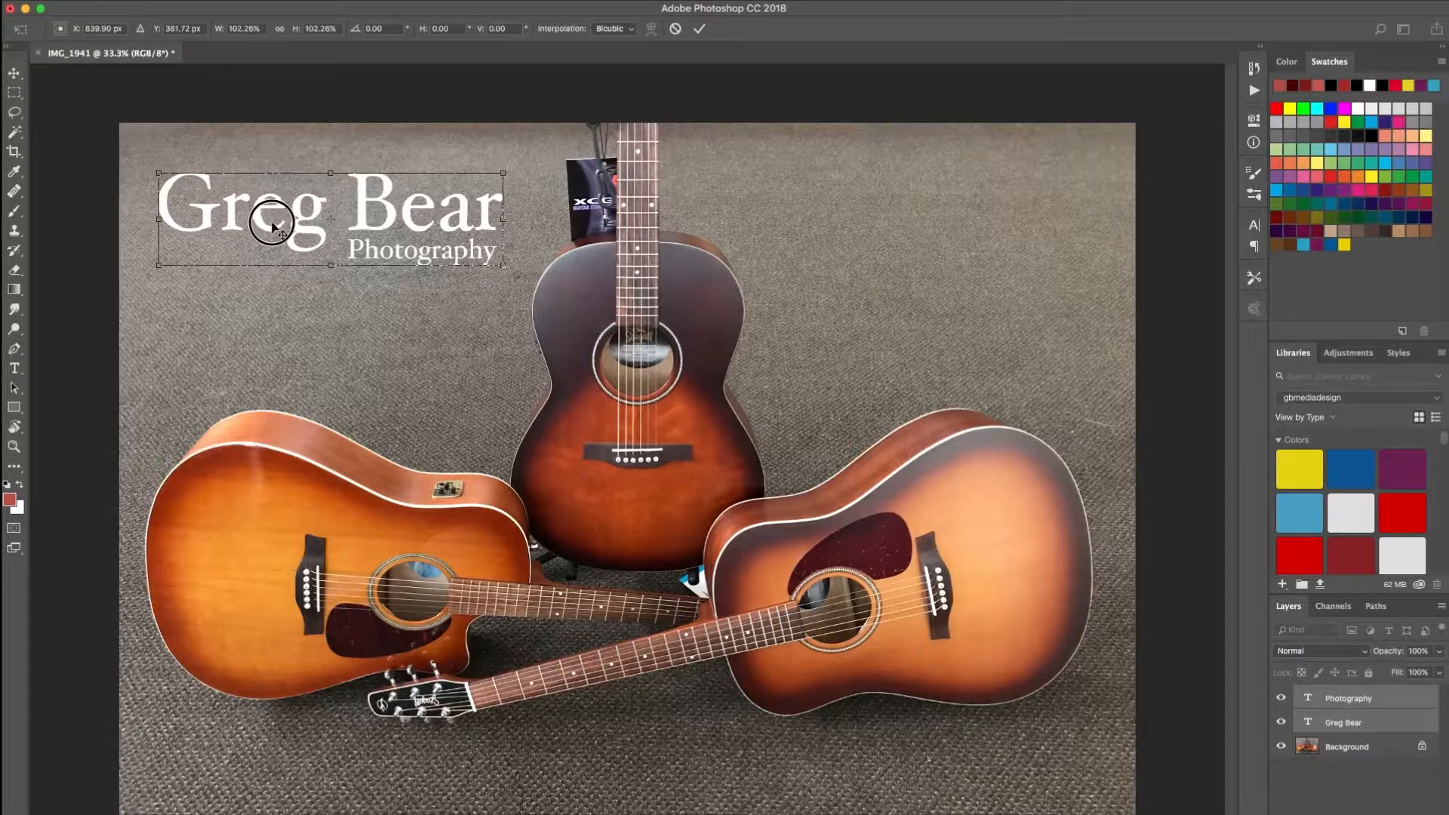
mouse_move(274, 224)
mouse_down()
mouse_move(275, 255)
mouse_move(264, 212)
mouse_move(267, 223)
mouse_up()
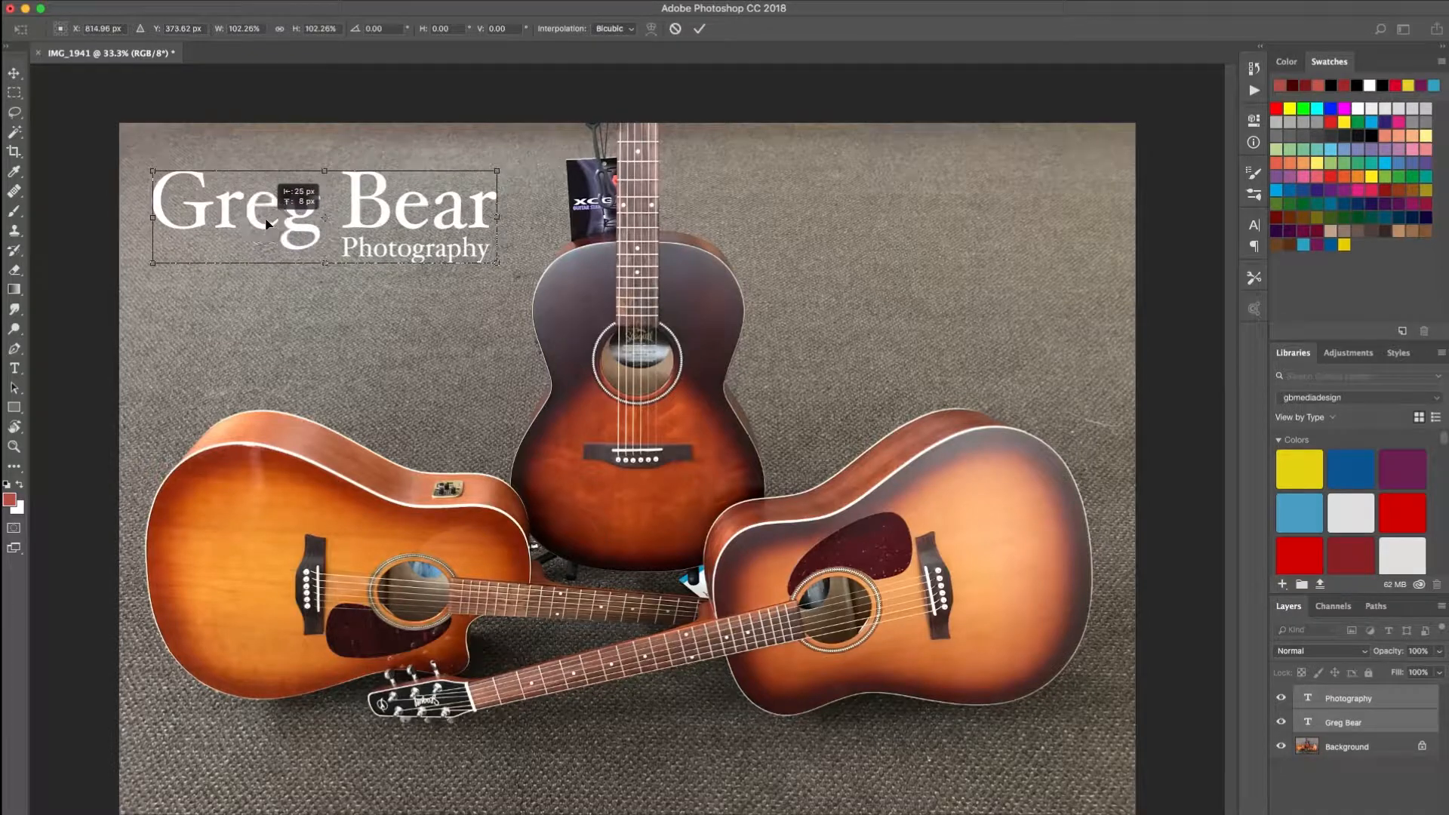
click(12, 76)
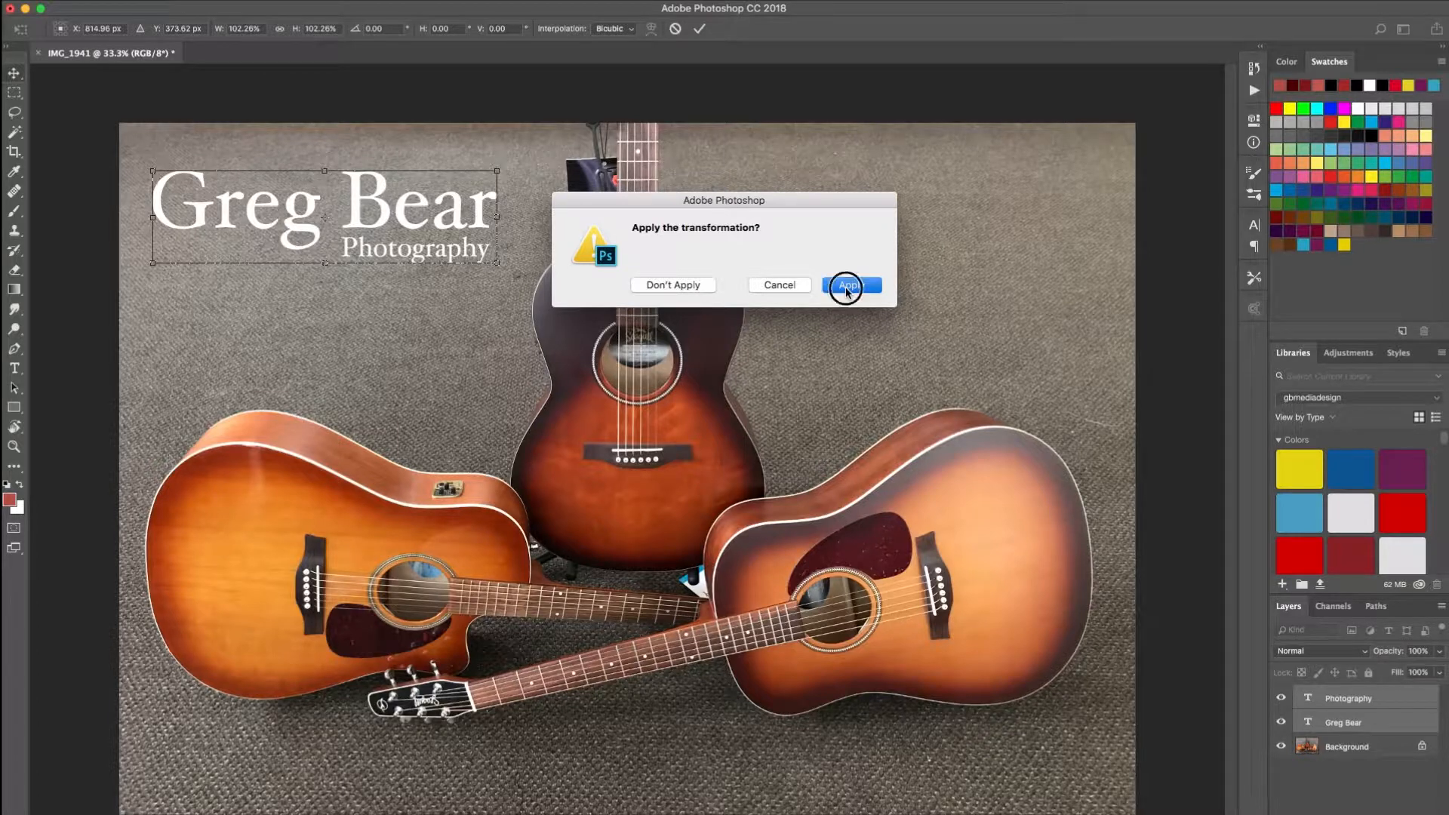
click(846, 286)
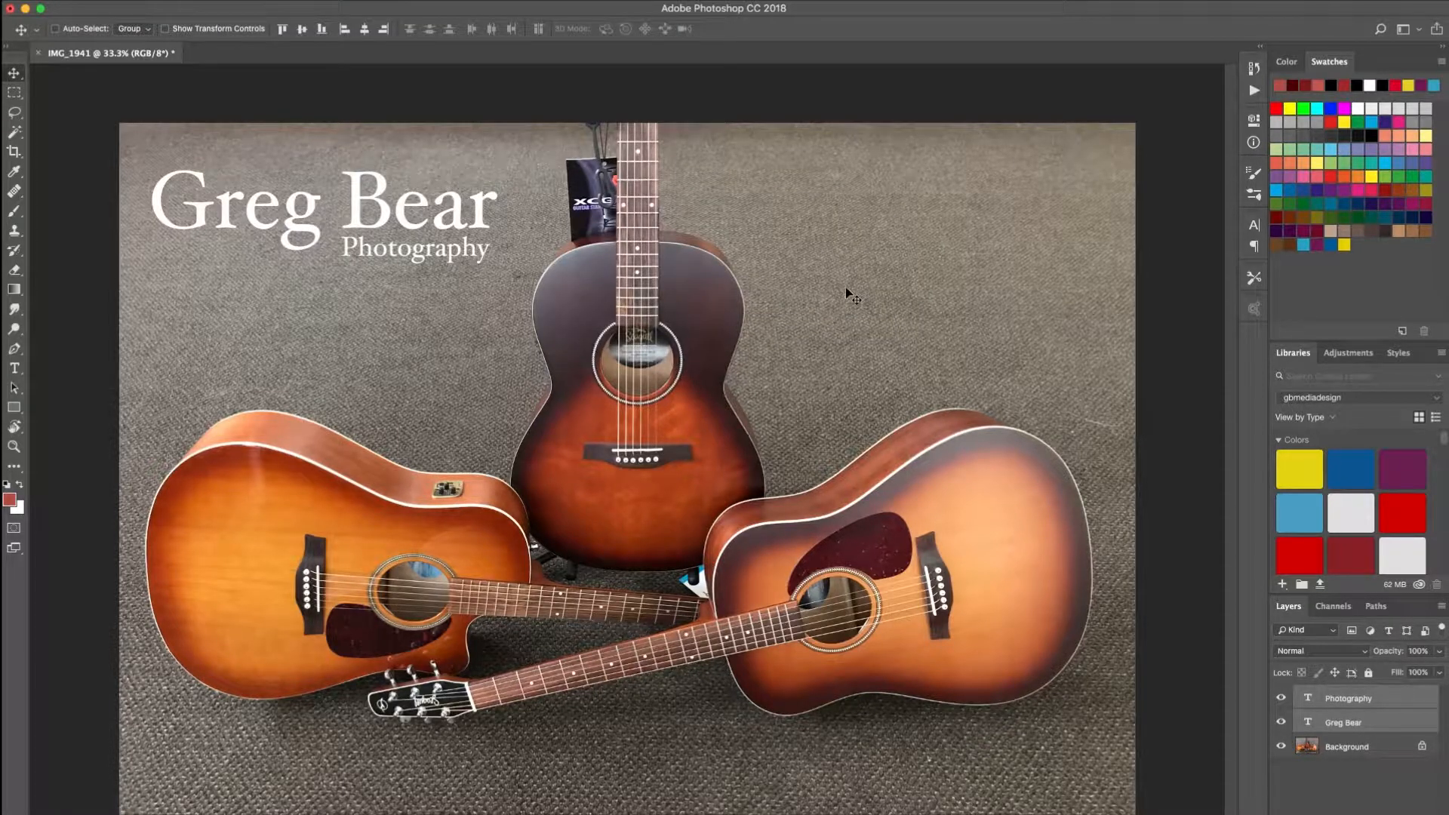